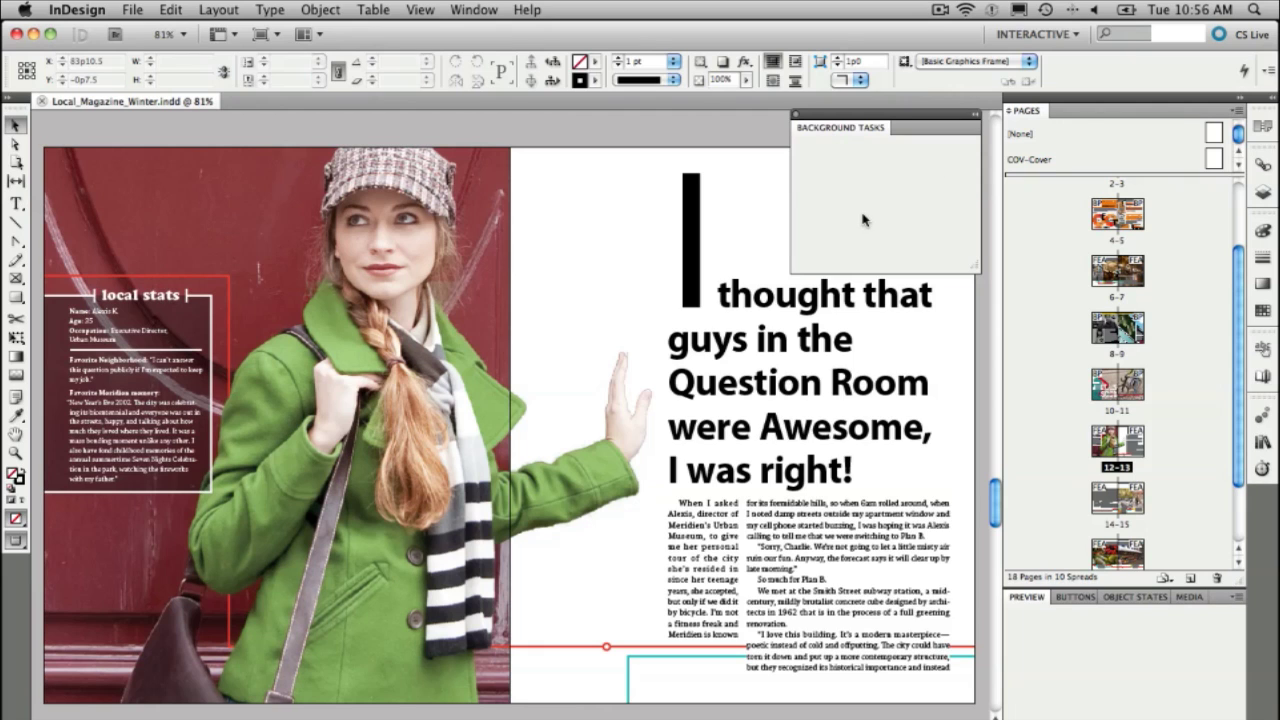
Browse the list of panels, keeping the Background Tasks panel open.
click(475, 9)
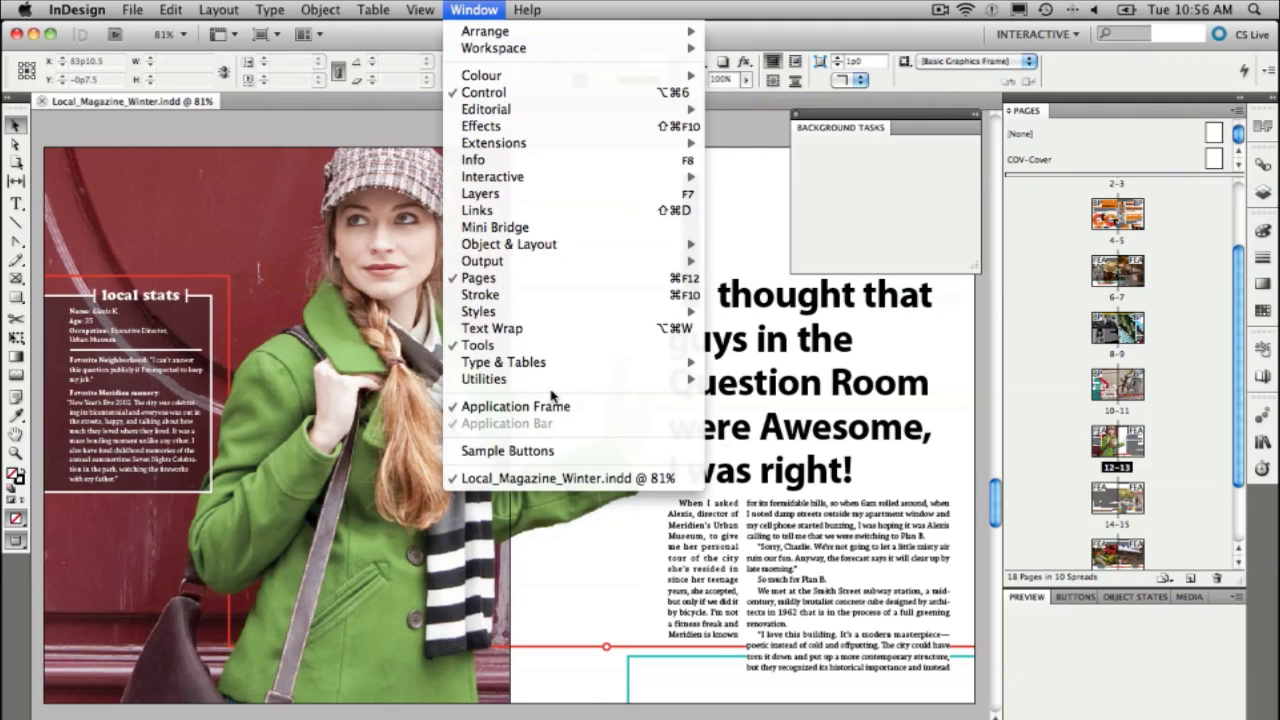
mouse_move(570, 370)
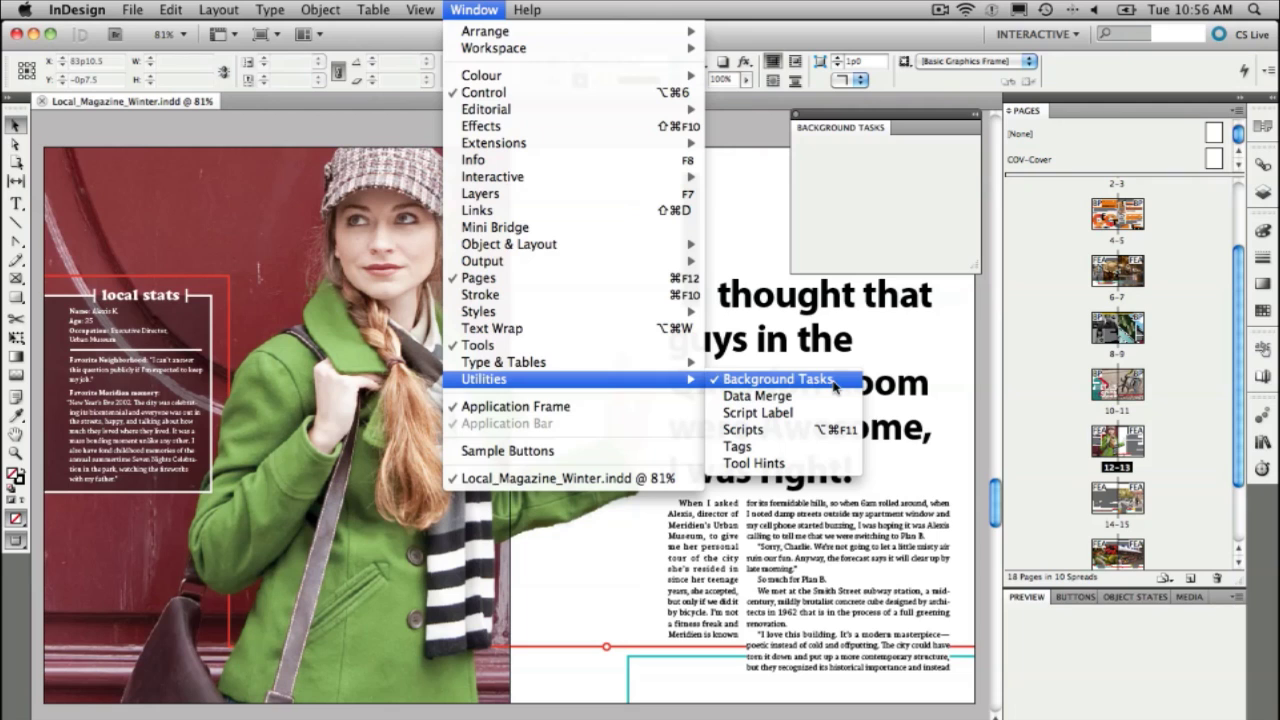
click(848, 132)
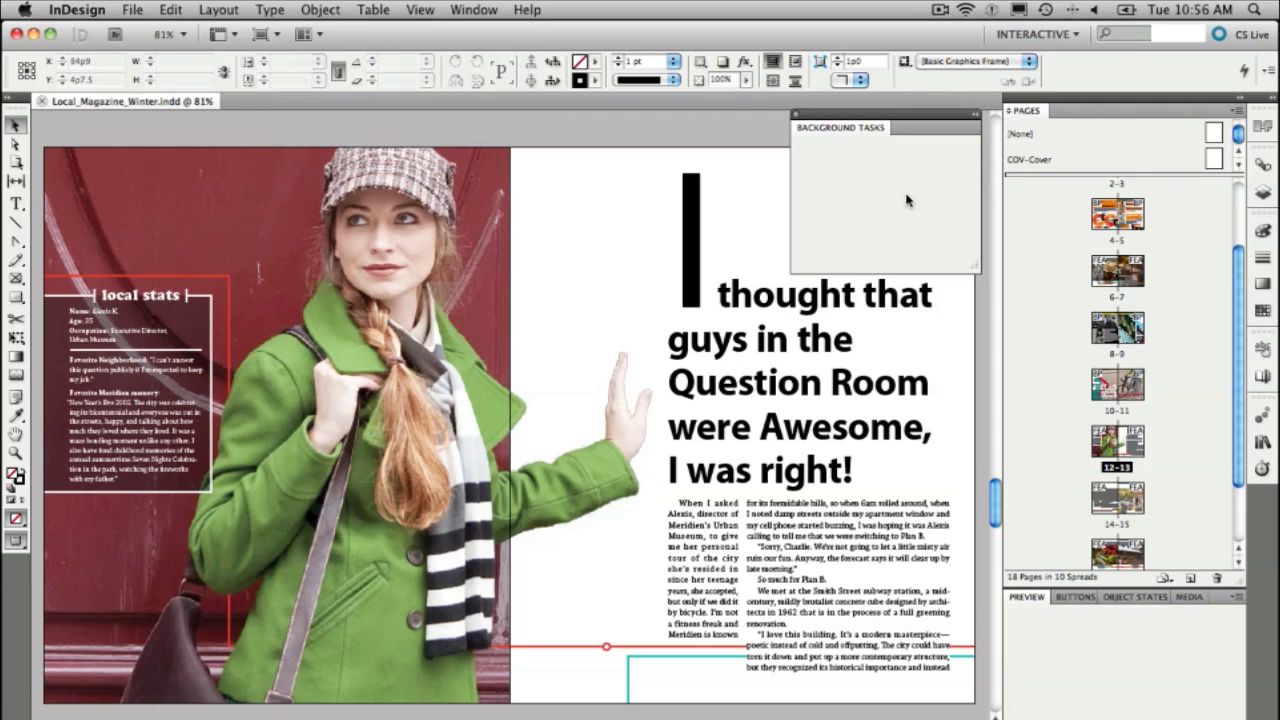
Set print to PostScript File with a Device Independent PPD, then cancel printing.
key(super+p)
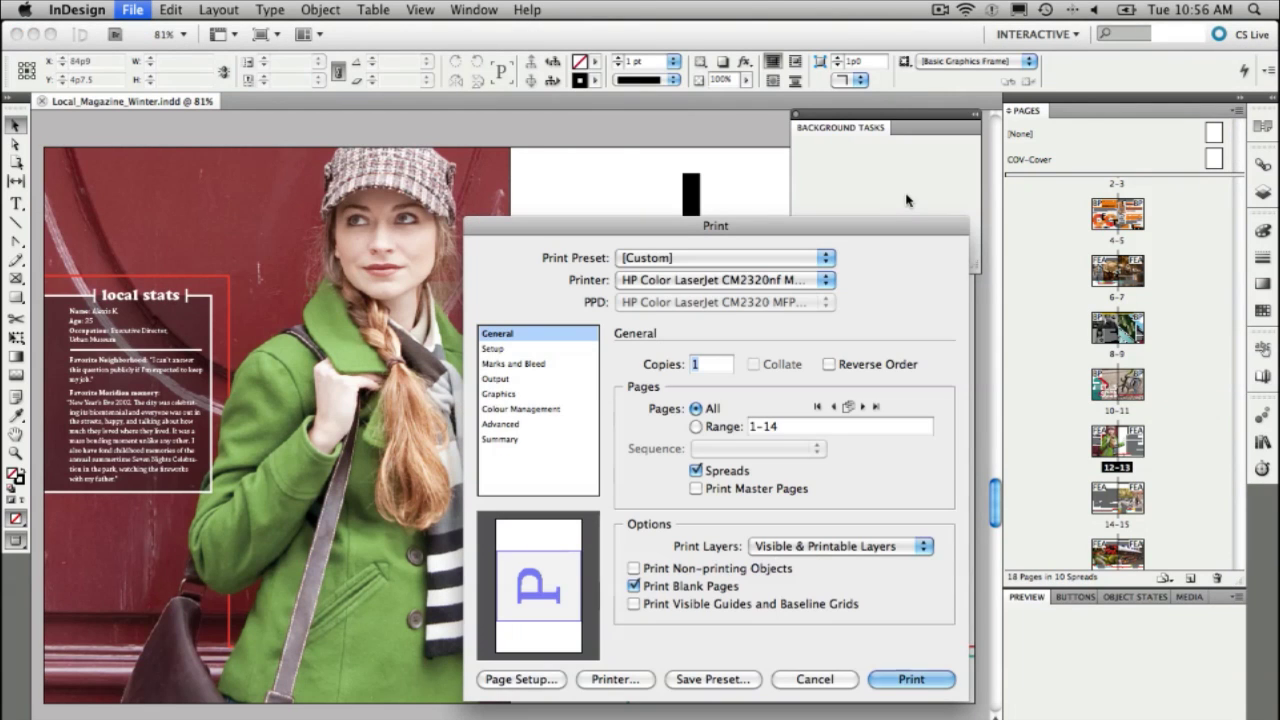
drag(854, 224, 718, 80)
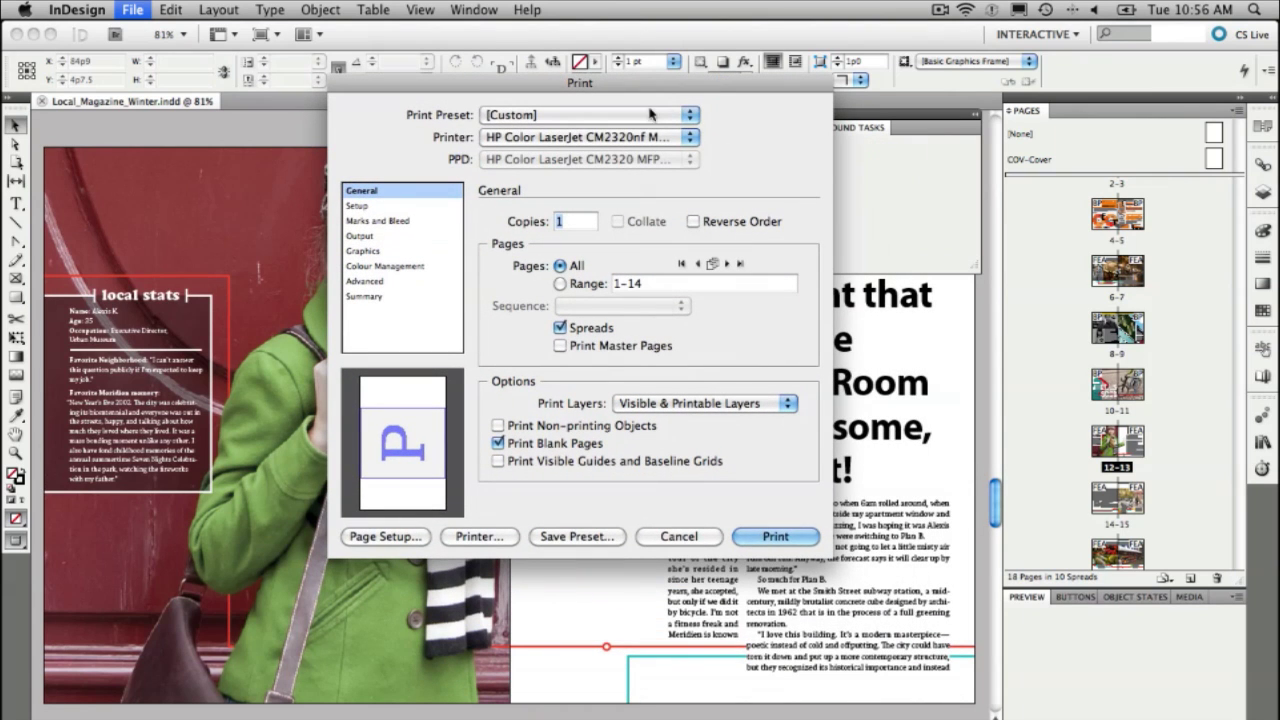
click(632, 137)
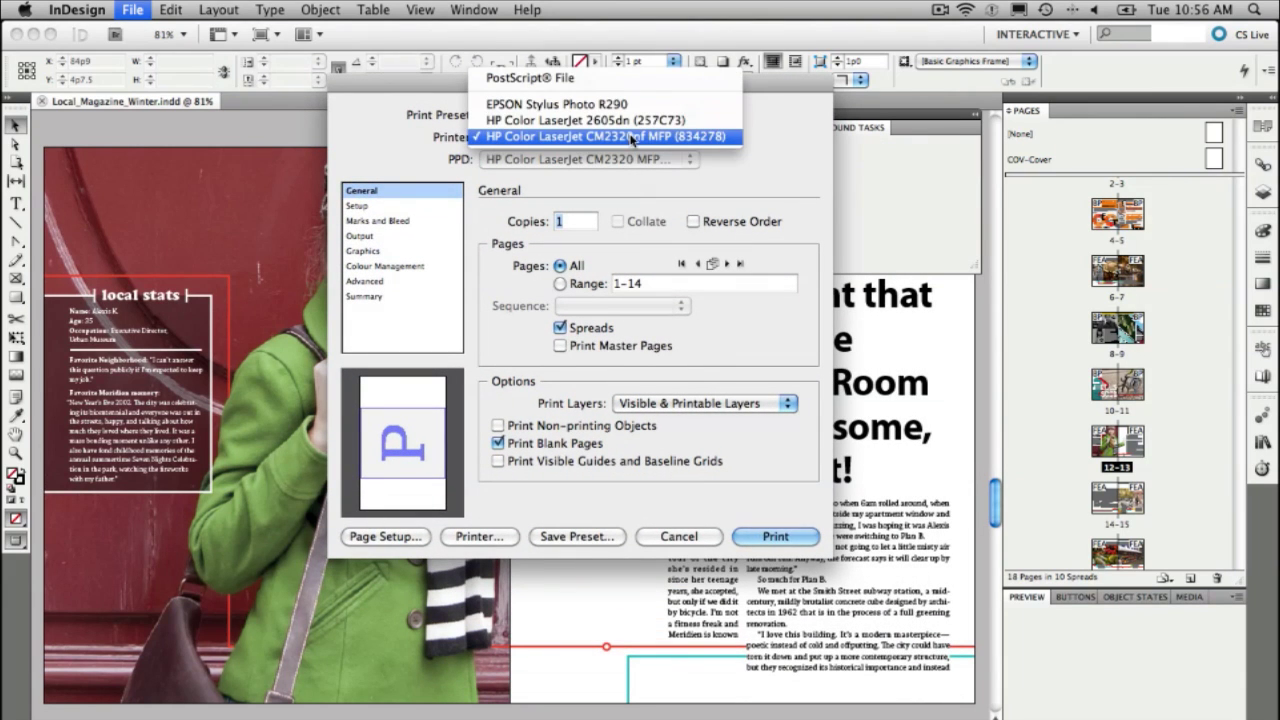
click(632, 78)
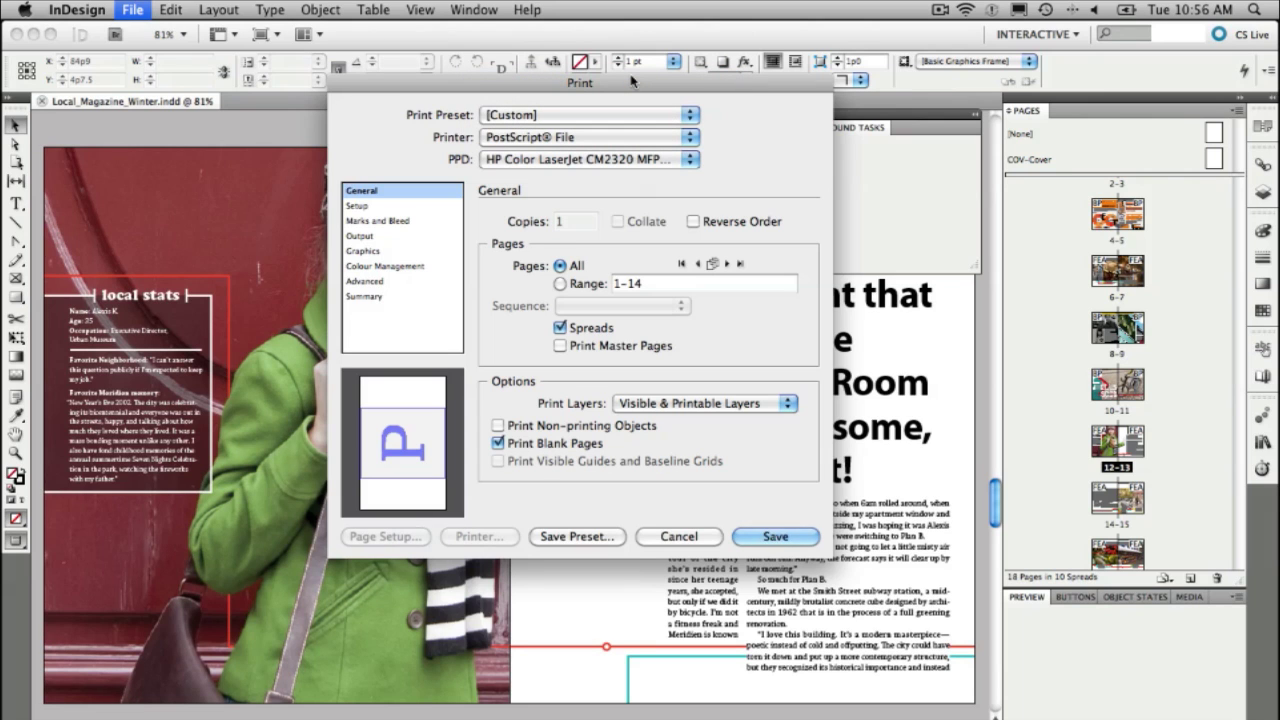
click(618, 159)
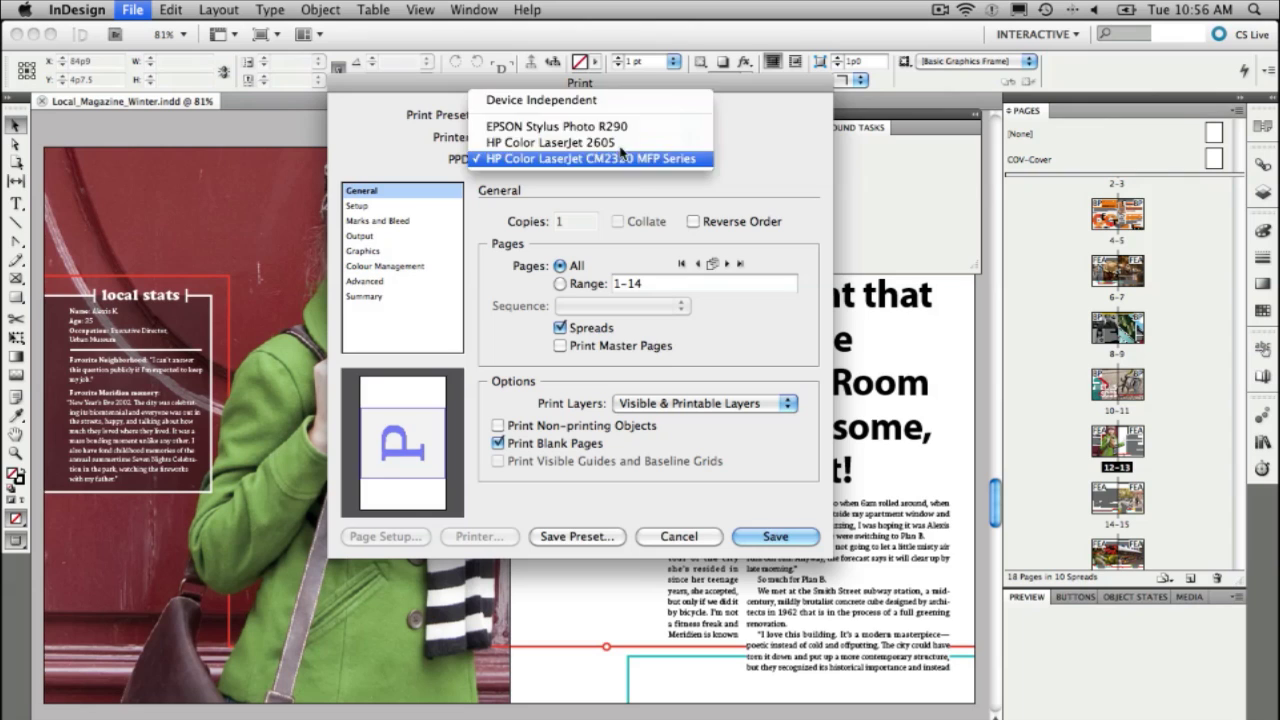
click(625, 100)
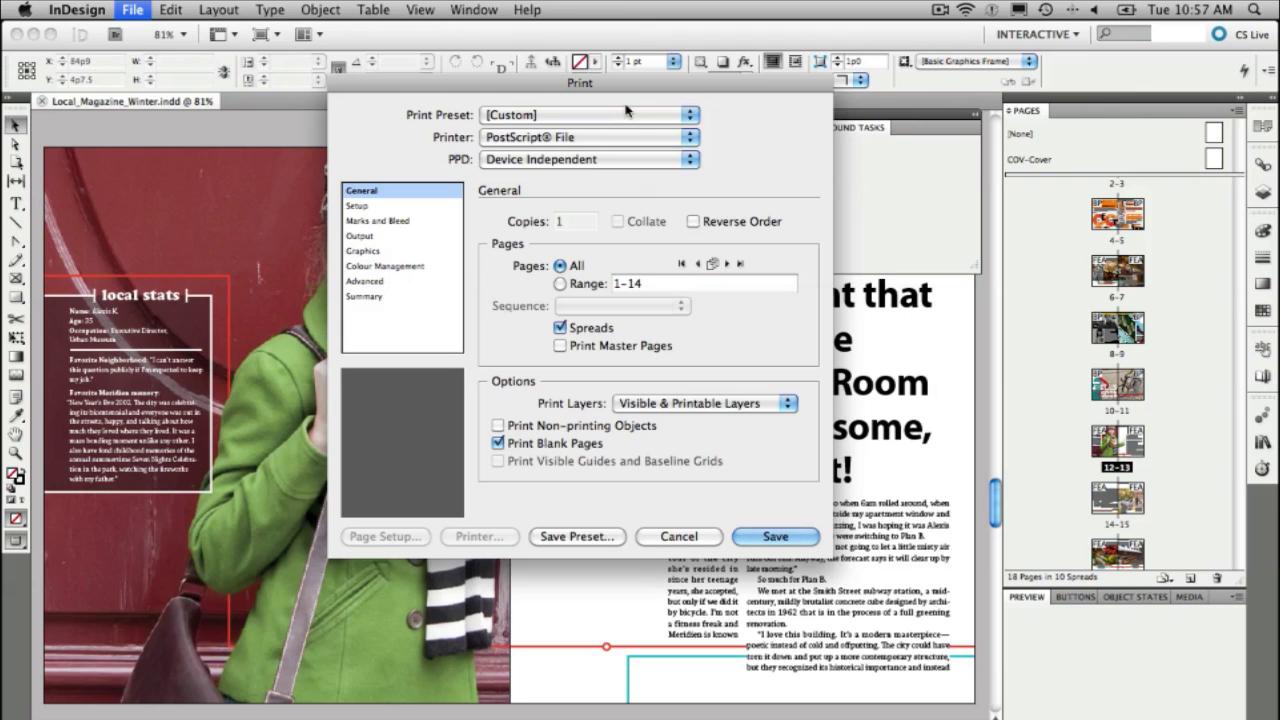
click(682, 537)
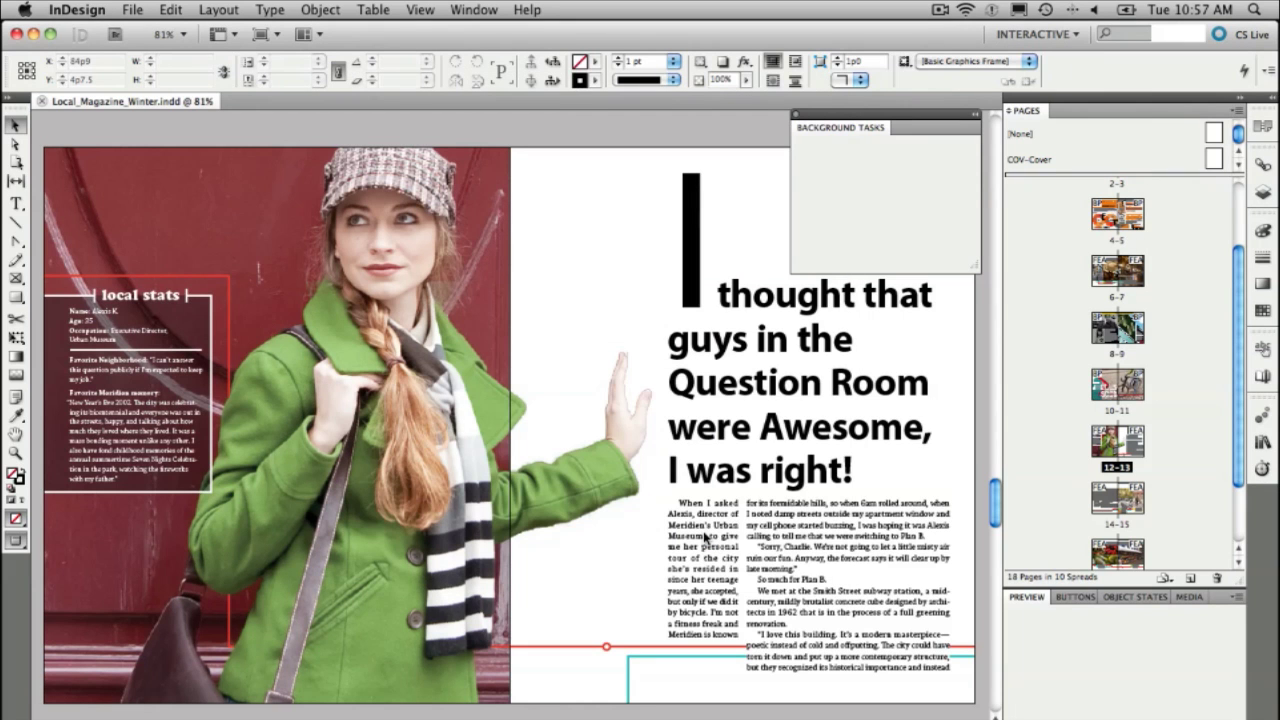
Export to the Desktop as Adobe PDF (Print), named CS5_Magazine_Demo_After_single.pdf.
scroll(541, 125, up, 1)
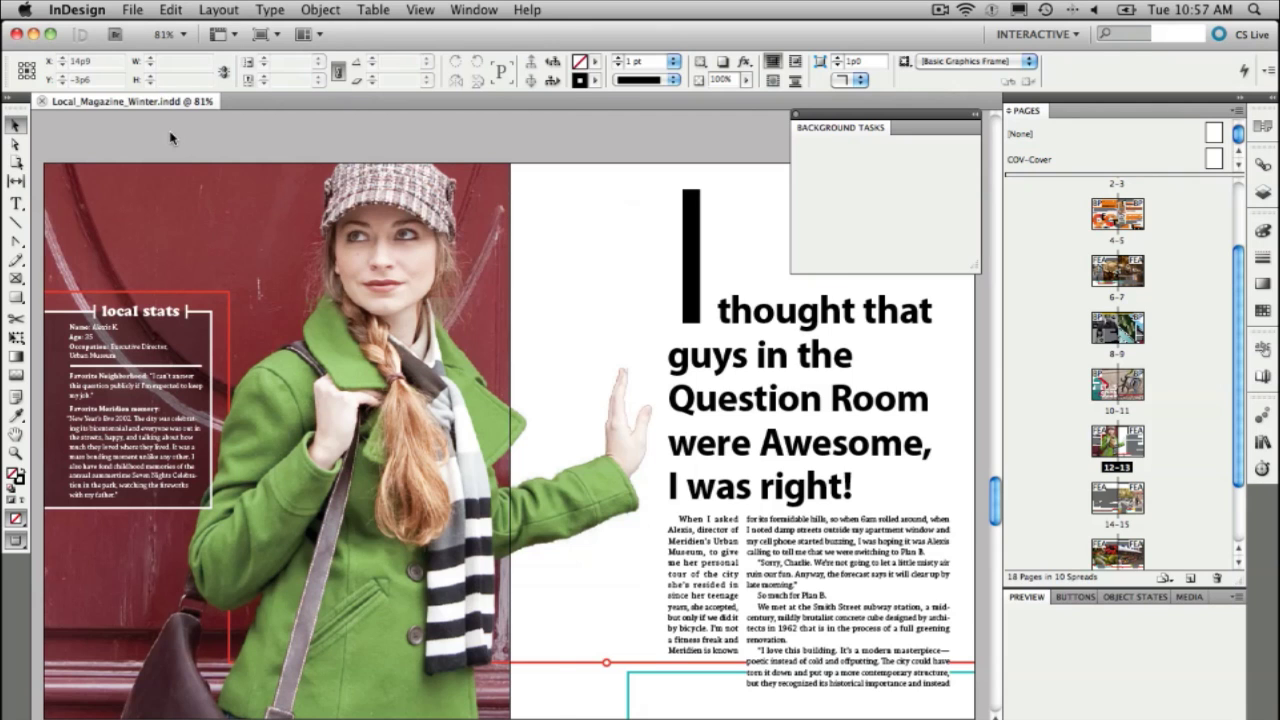
scroll(170, 138, down, 3)
click(133, 10)
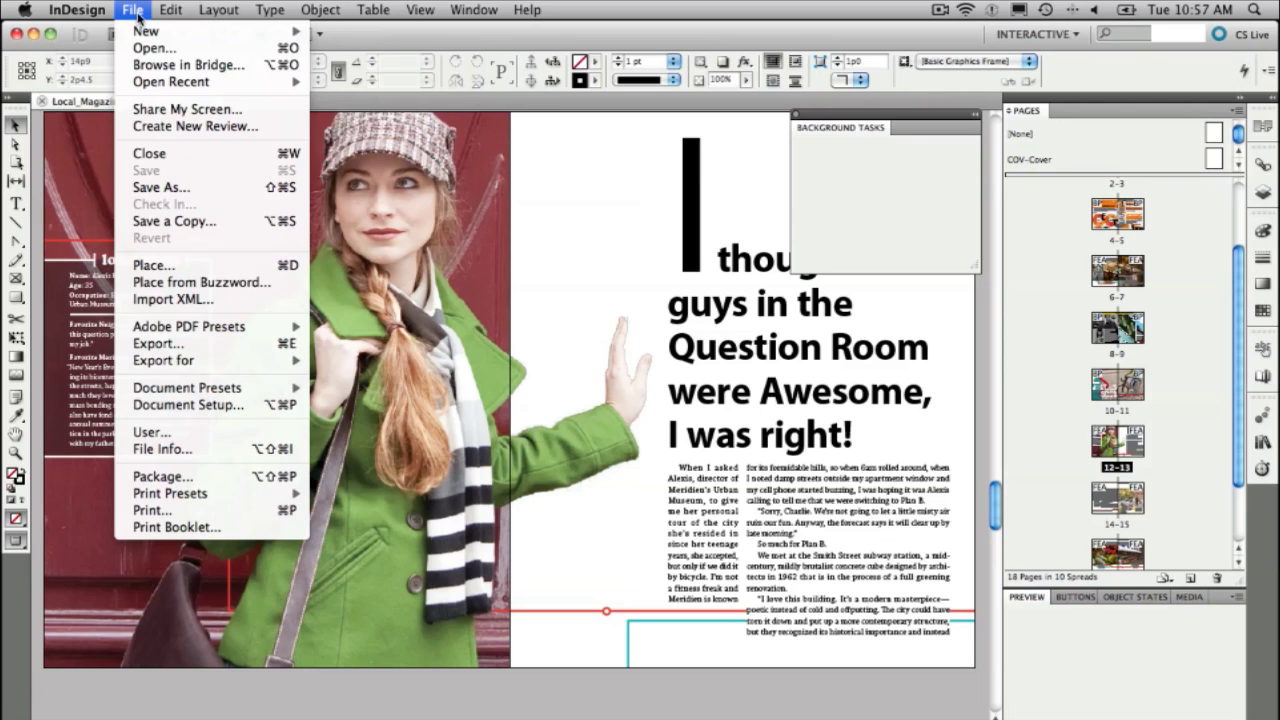
mouse_move(248, 333)
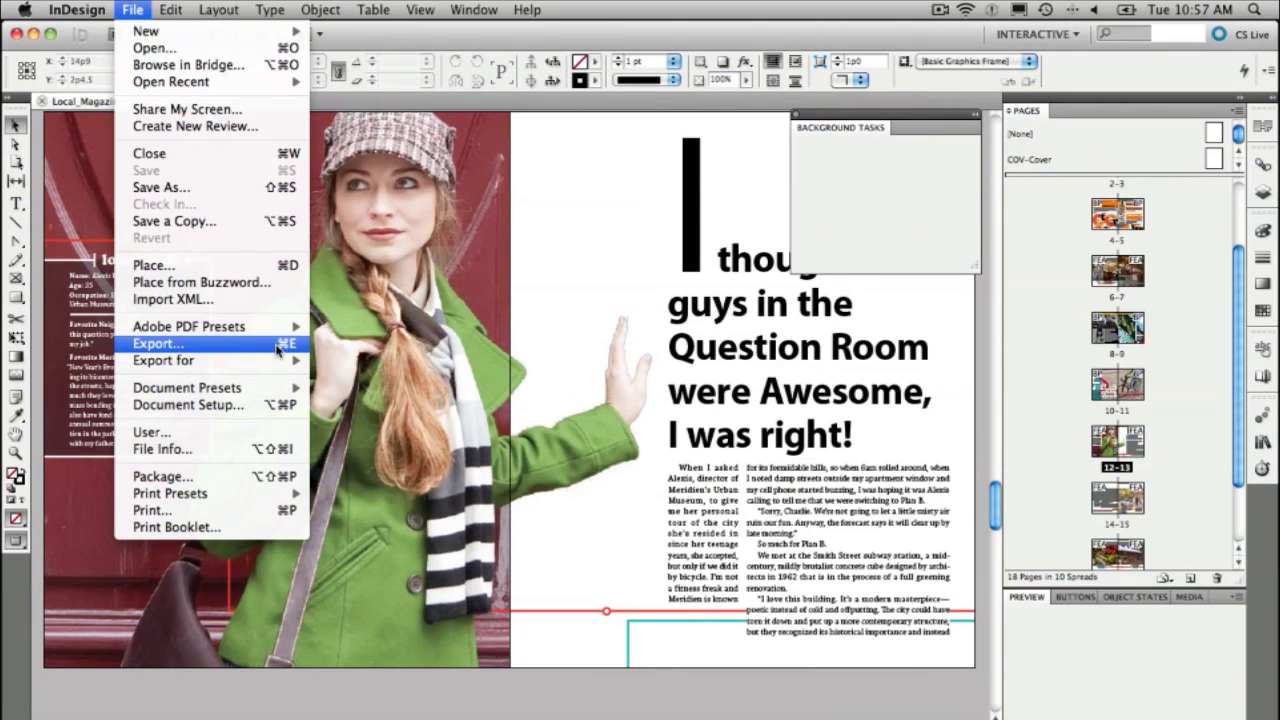
click(277, 347)
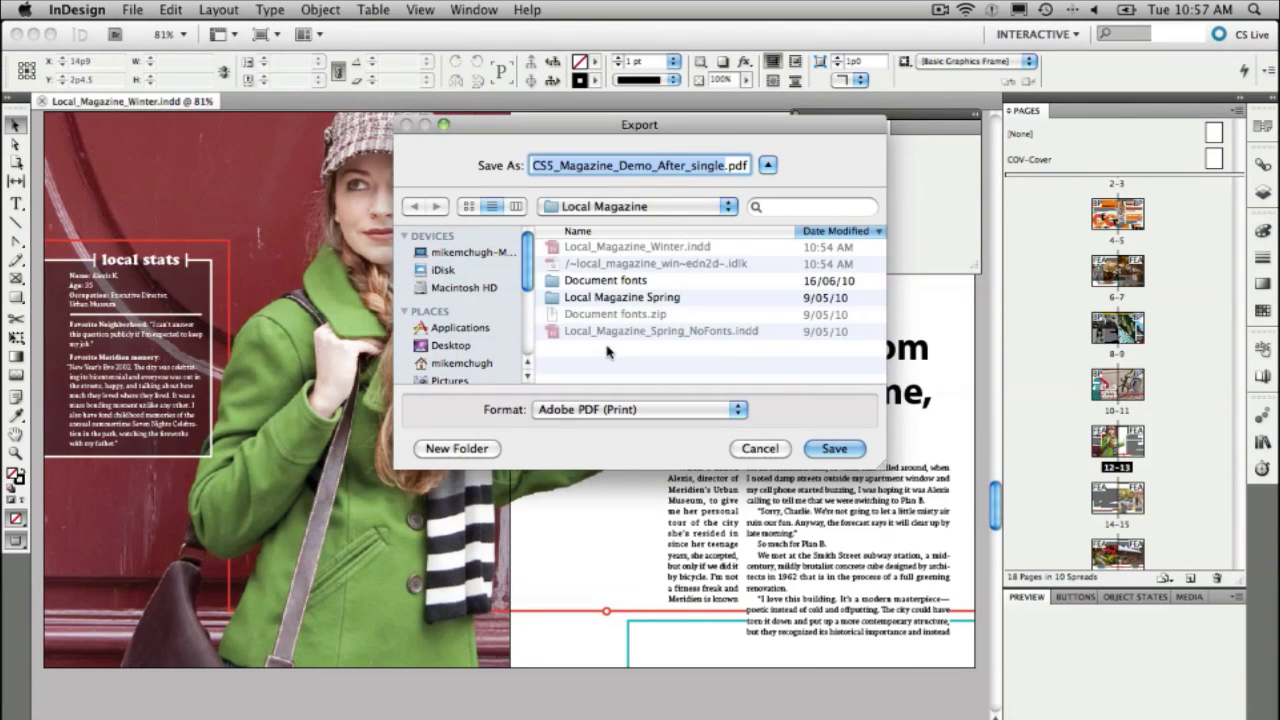
click(450, 346)
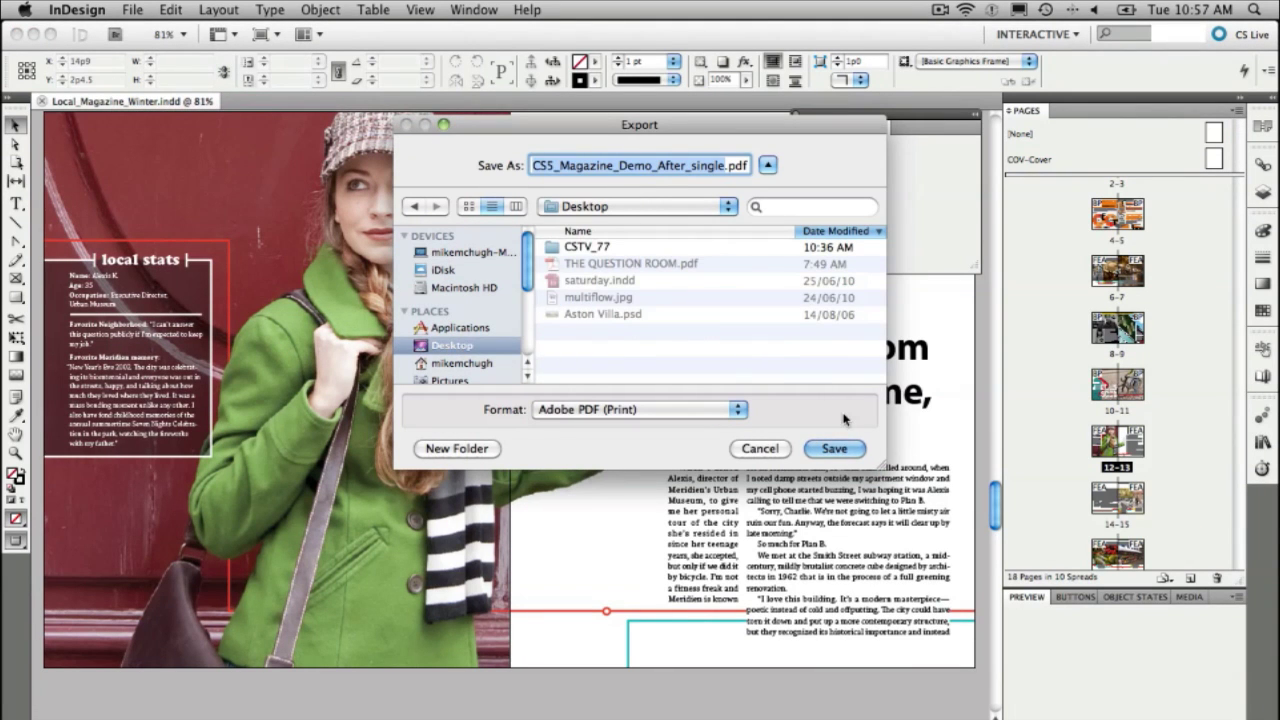
click(589, 412)
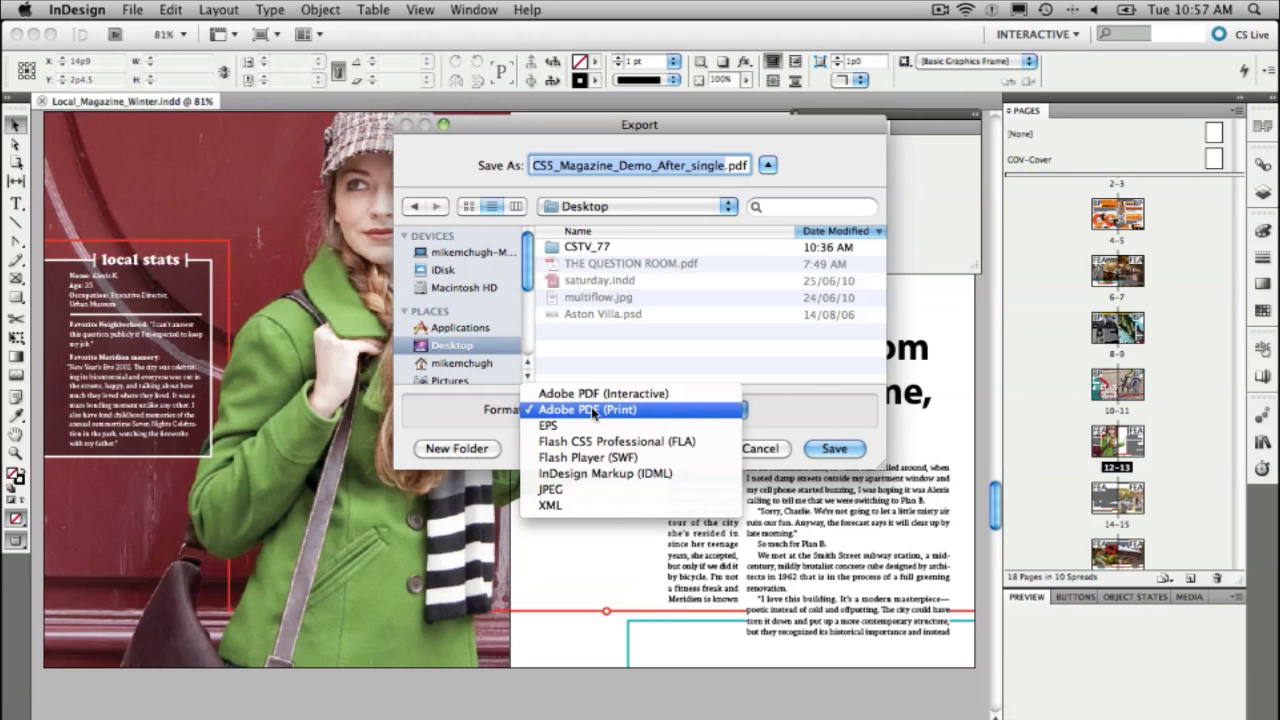
click(594, 410)
click(836, 448)
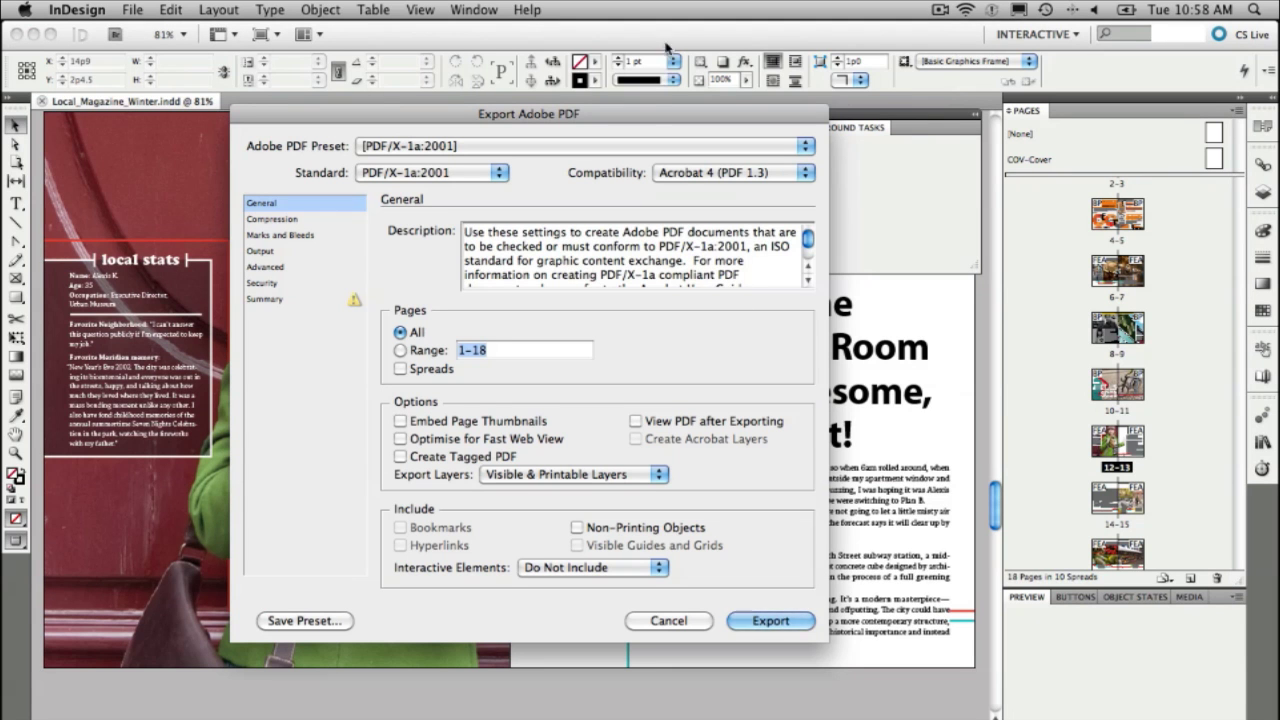
Pick the [Smallest File Size] preset: 100 ppi colour downsampling, Acrobat 6 compatible.
drag(636, 119, 526, 76)
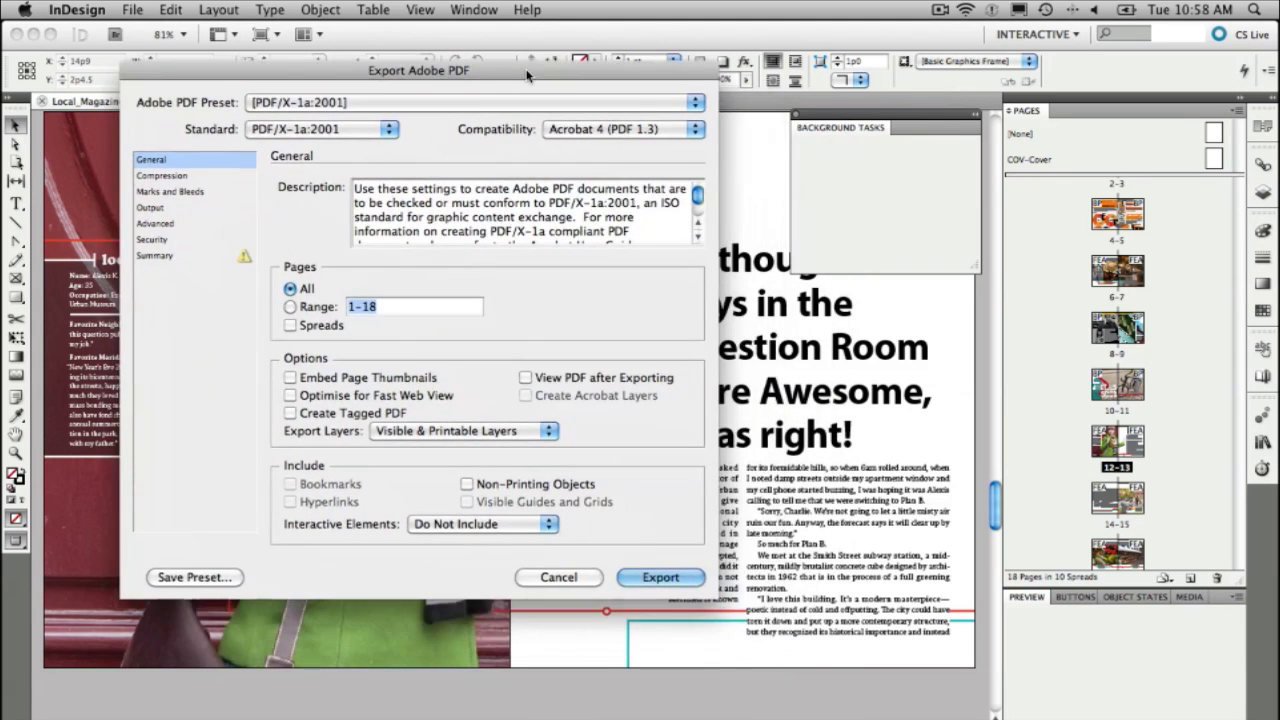
click(472, 104)
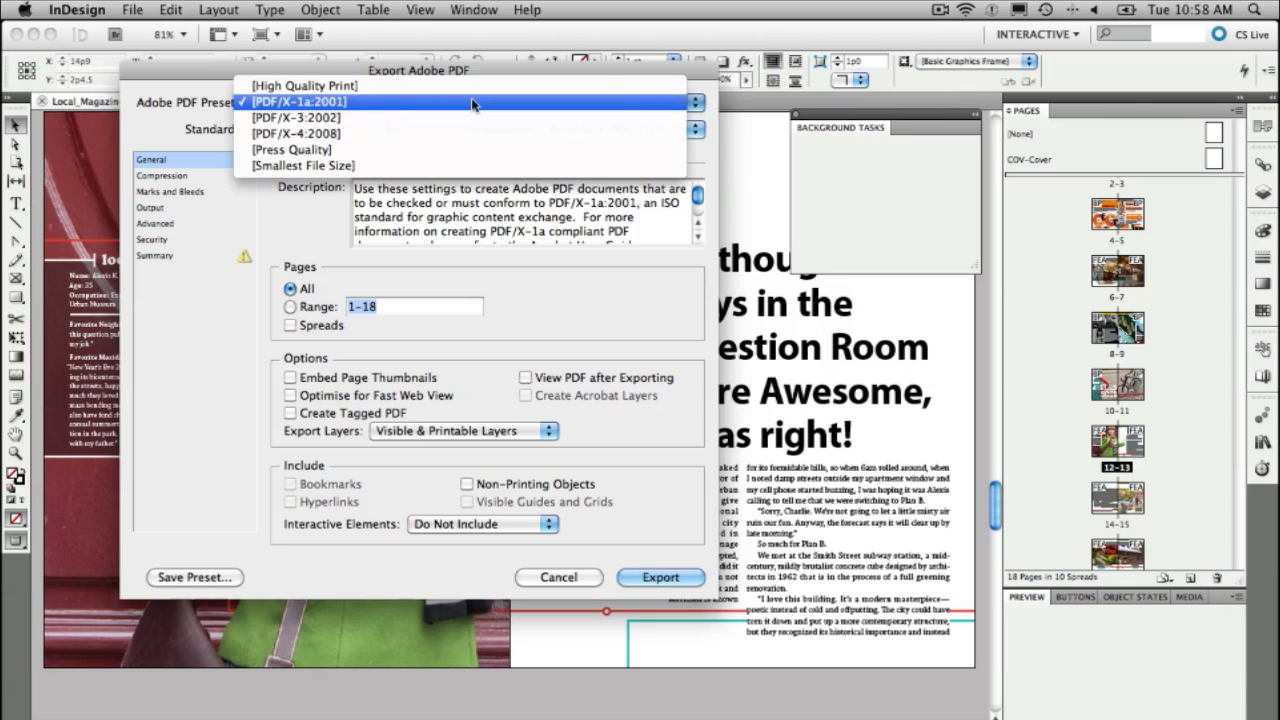
click(427, 167)
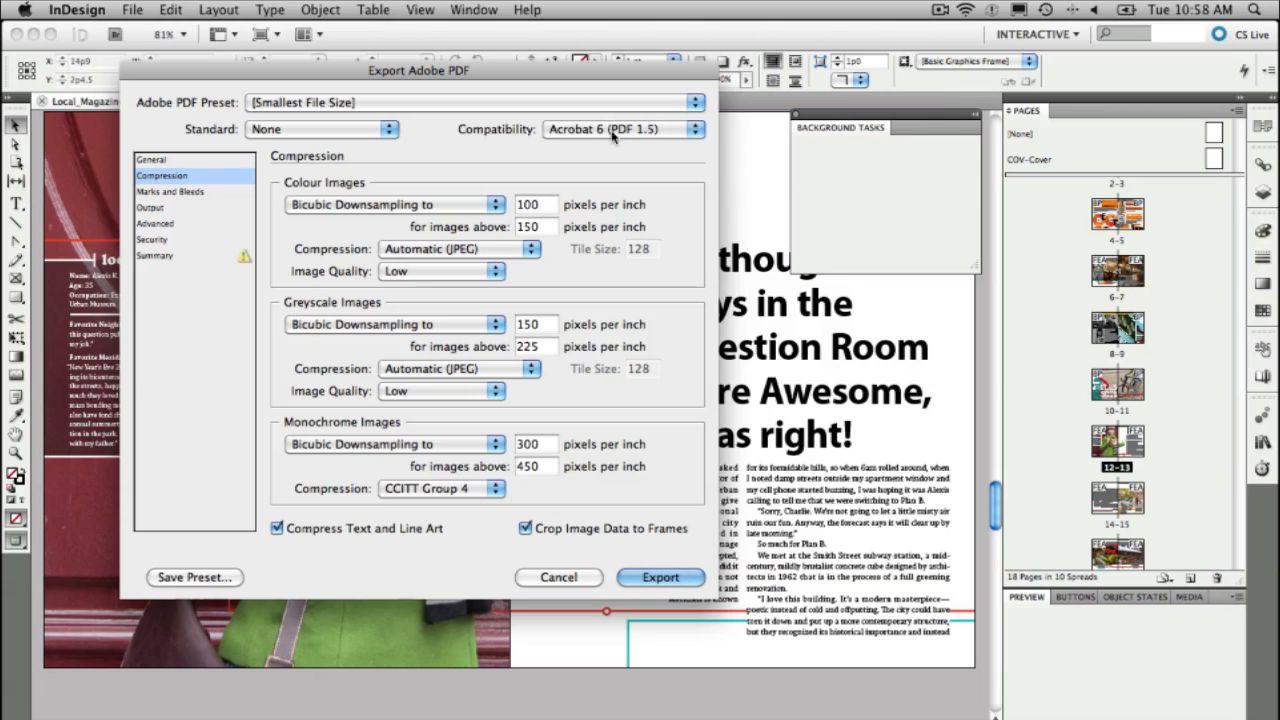
Pick [High Quality Print] (Acrobat 5) and view its Output settings with no colour conversion.
click(543, 102)
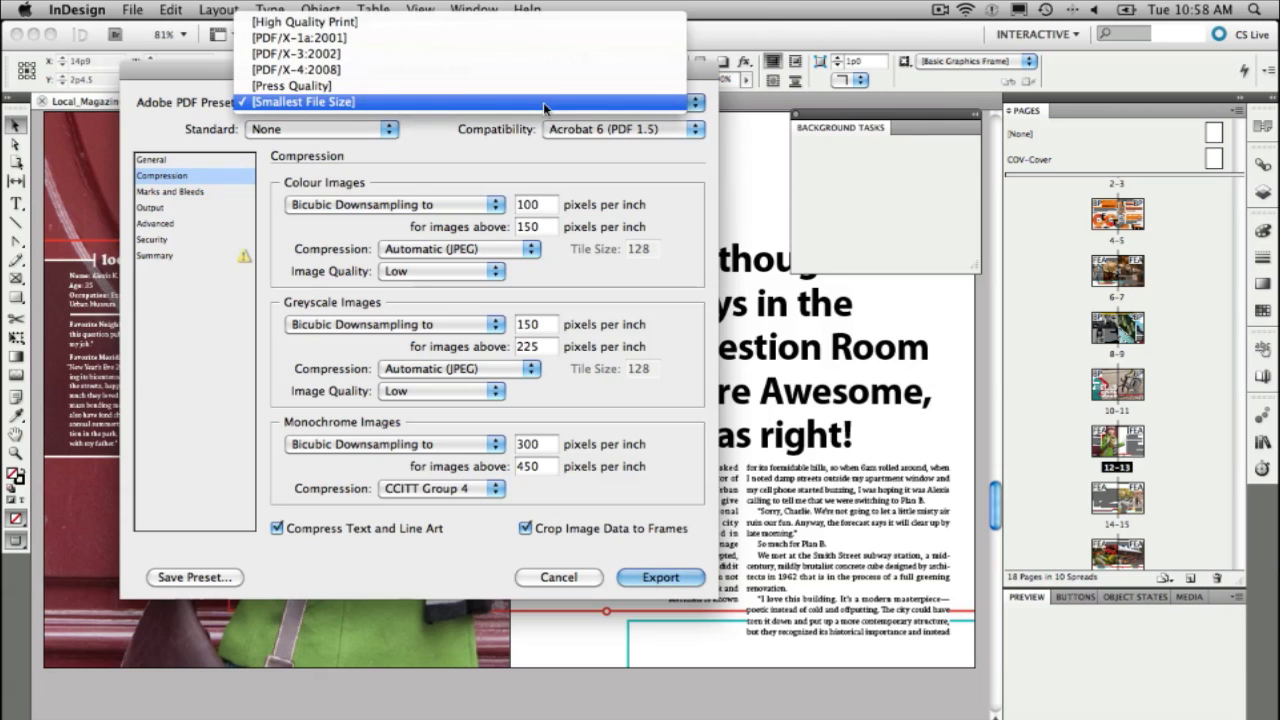
click(540, 22)
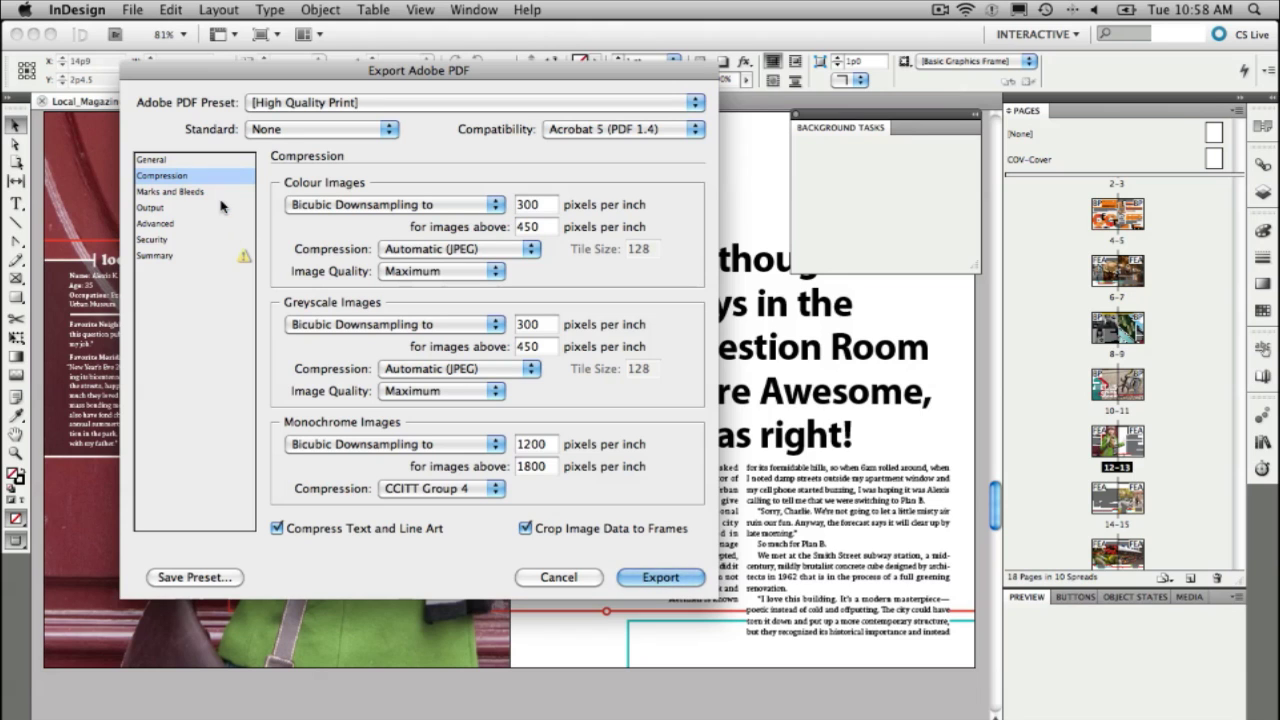
click(194, 208)
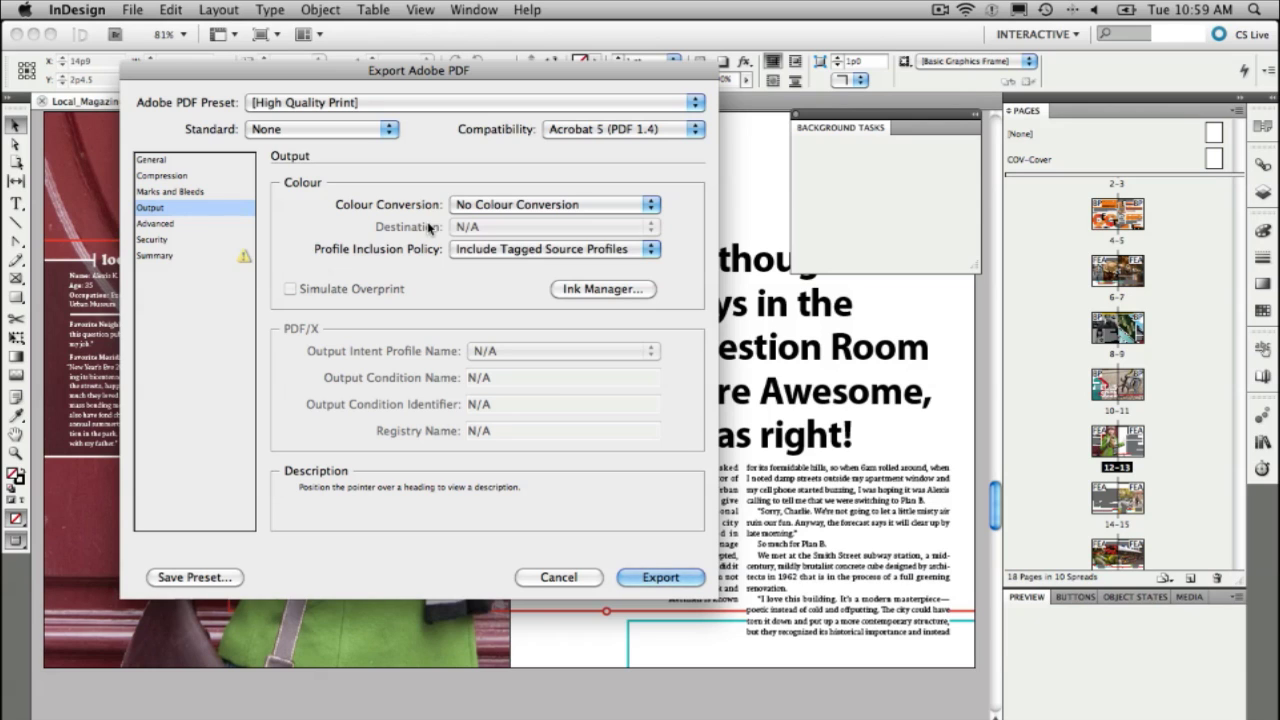
Pick the [Press Quality] preset, converting colours to U.S. Web CMYK, then reopen the preset list.
click(500, 104)
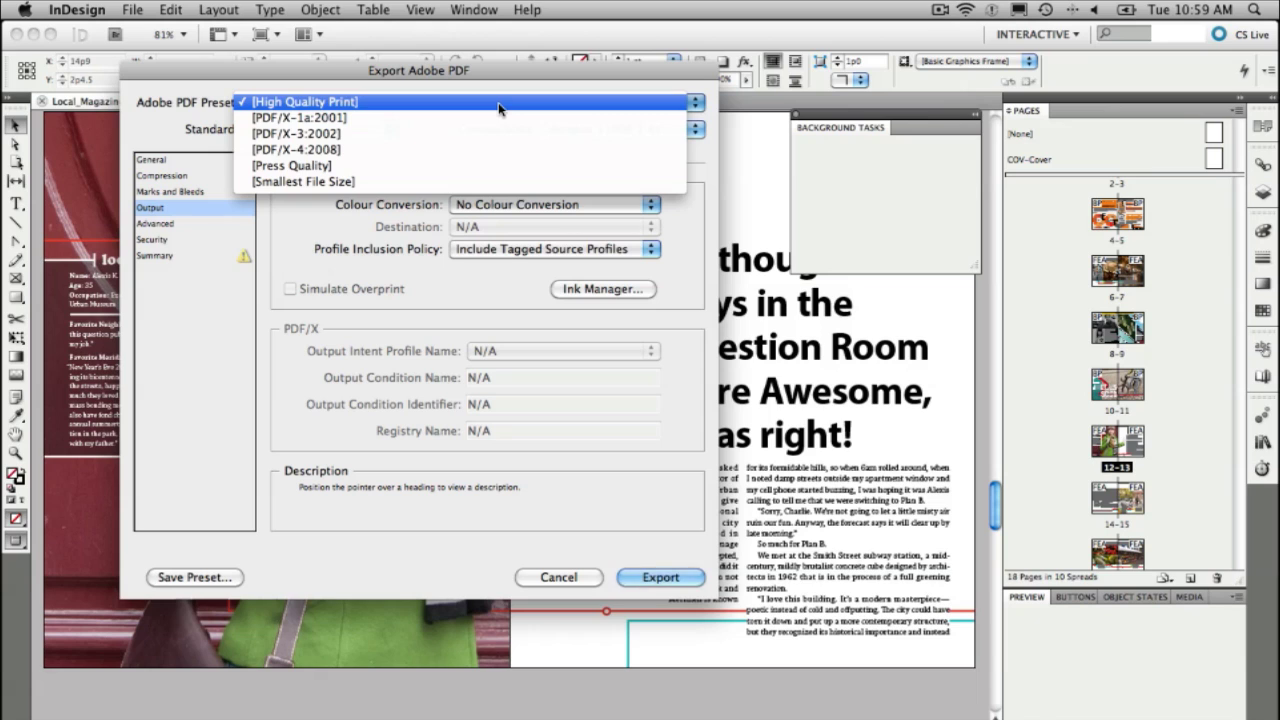
click(460, 166)
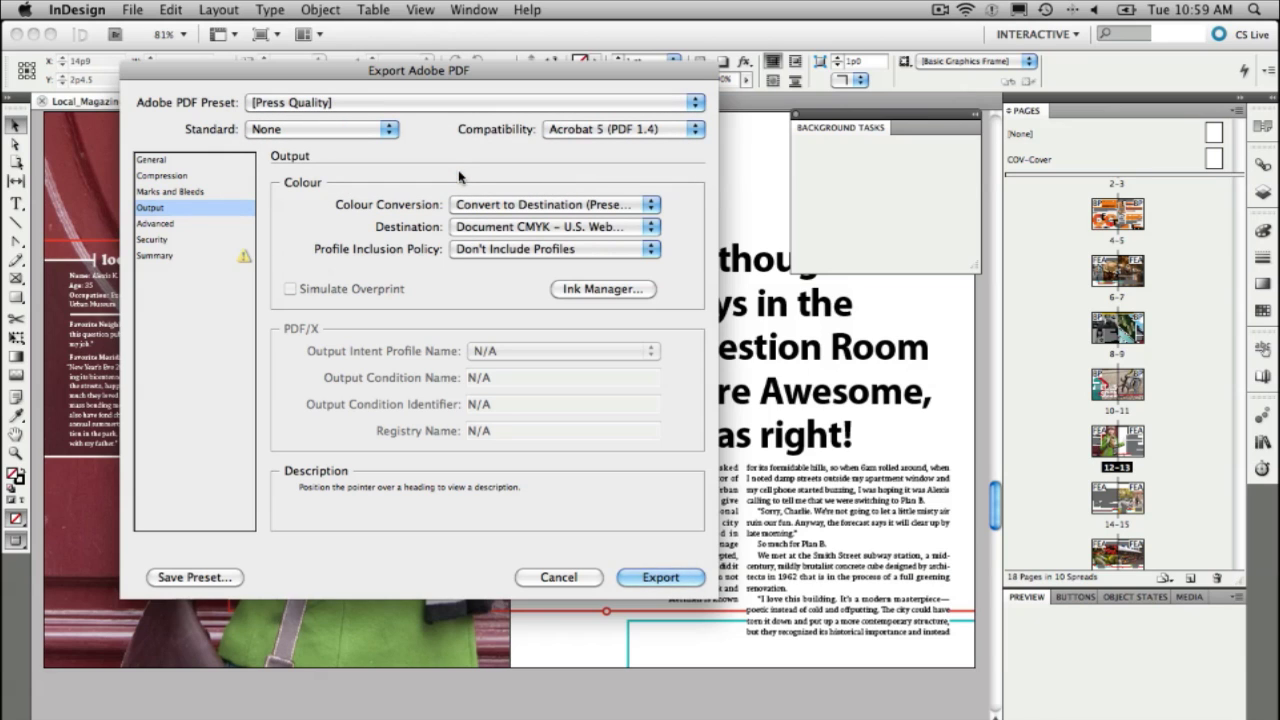
mouse_move(455, 232)
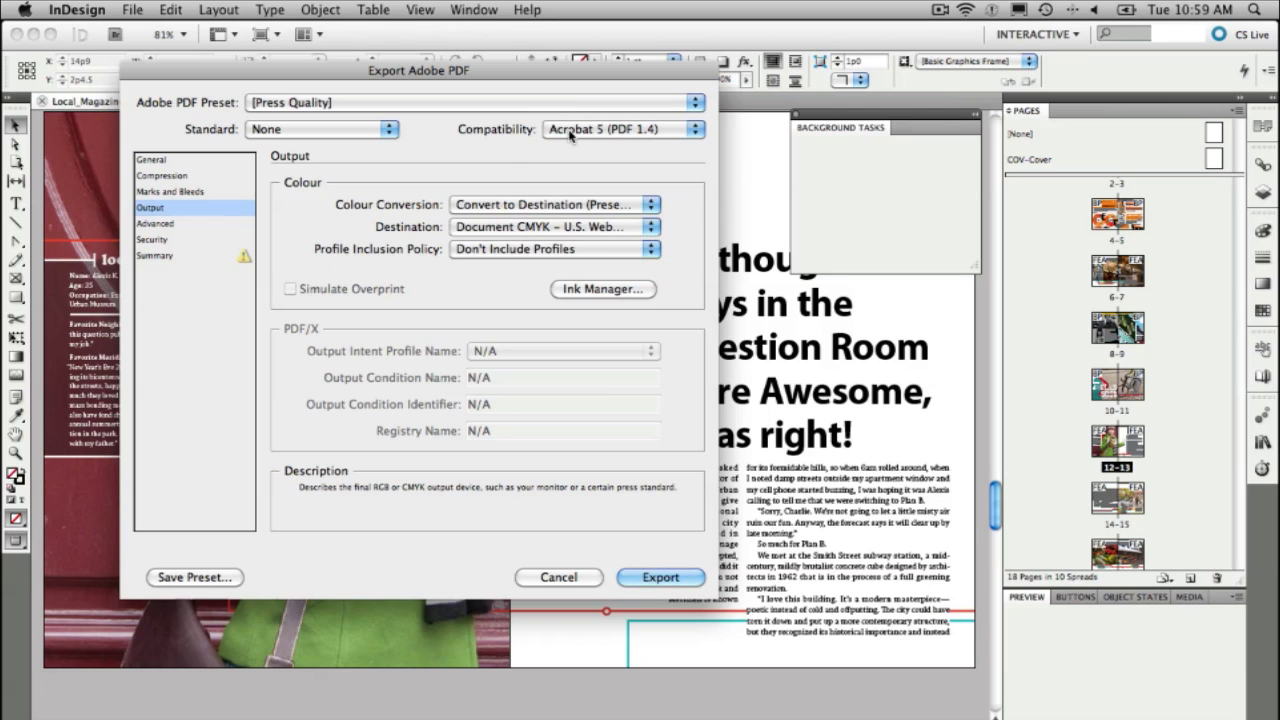
click(502, 101)
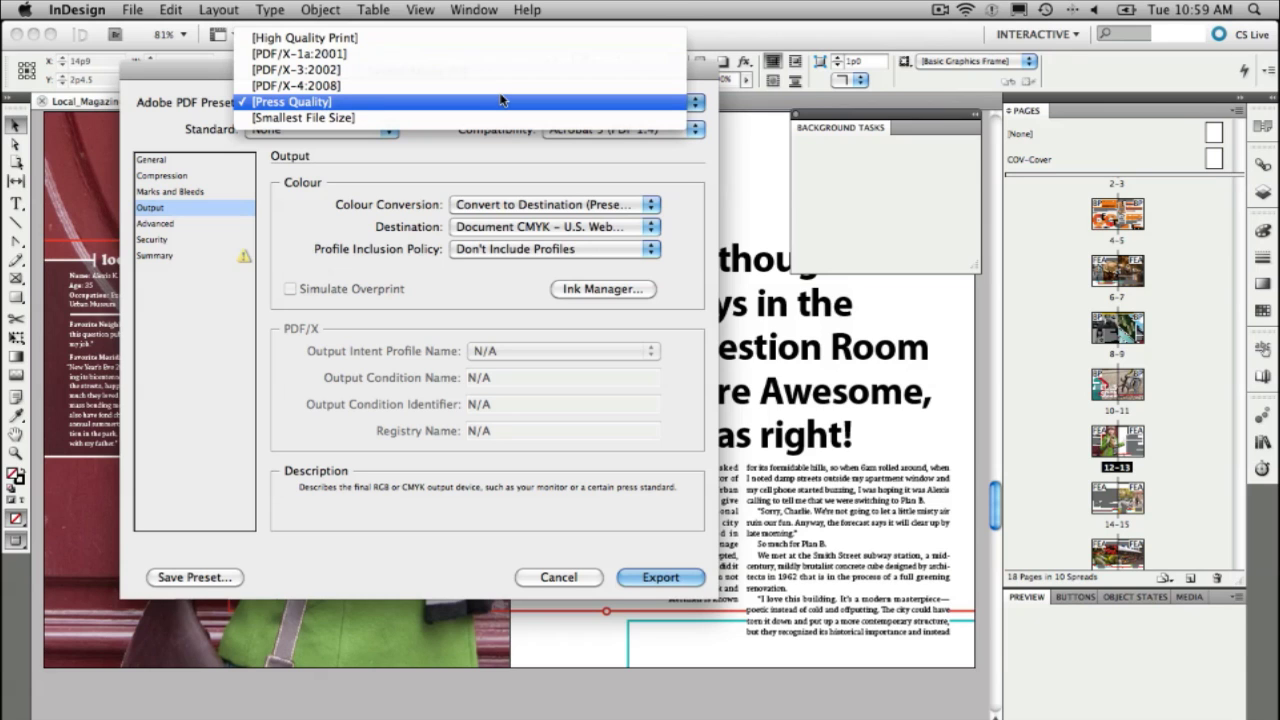
Apply PDF/X-1a:2001 (Acrobat 4) and view its Compression settings, downsampling colour to 300 ppi.
click(498, 58)
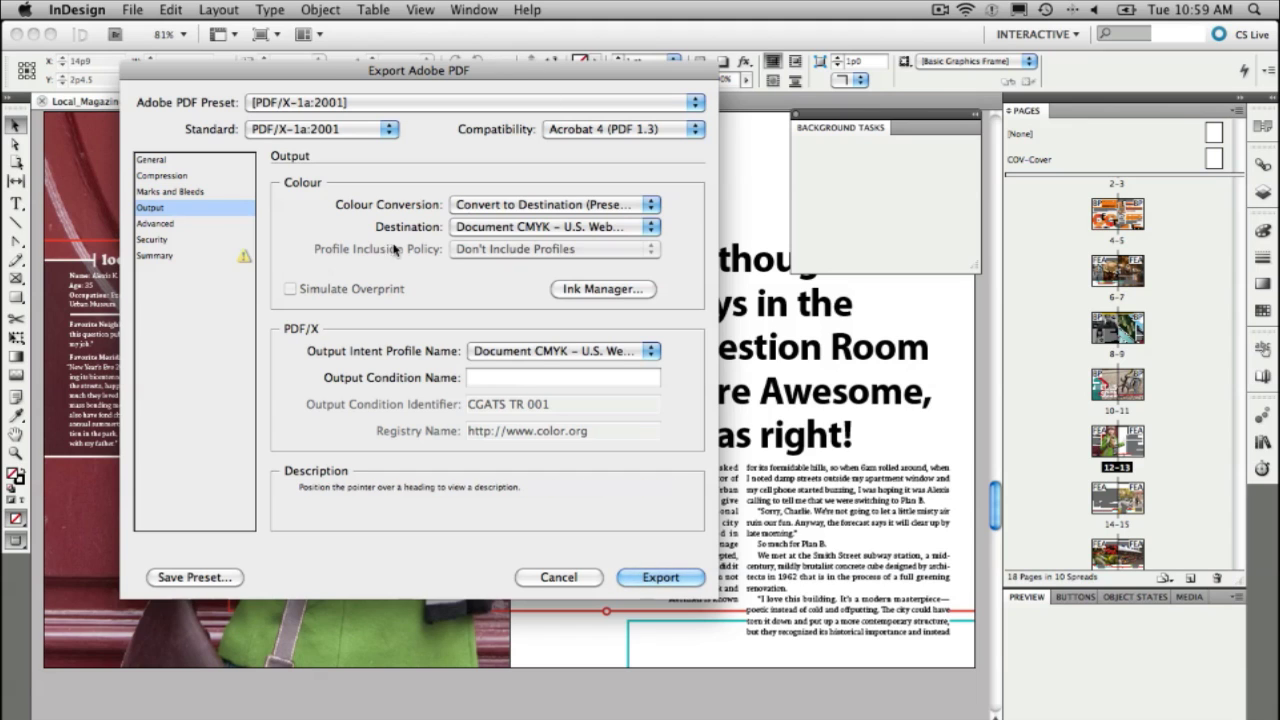
mouse_move(403, 204)
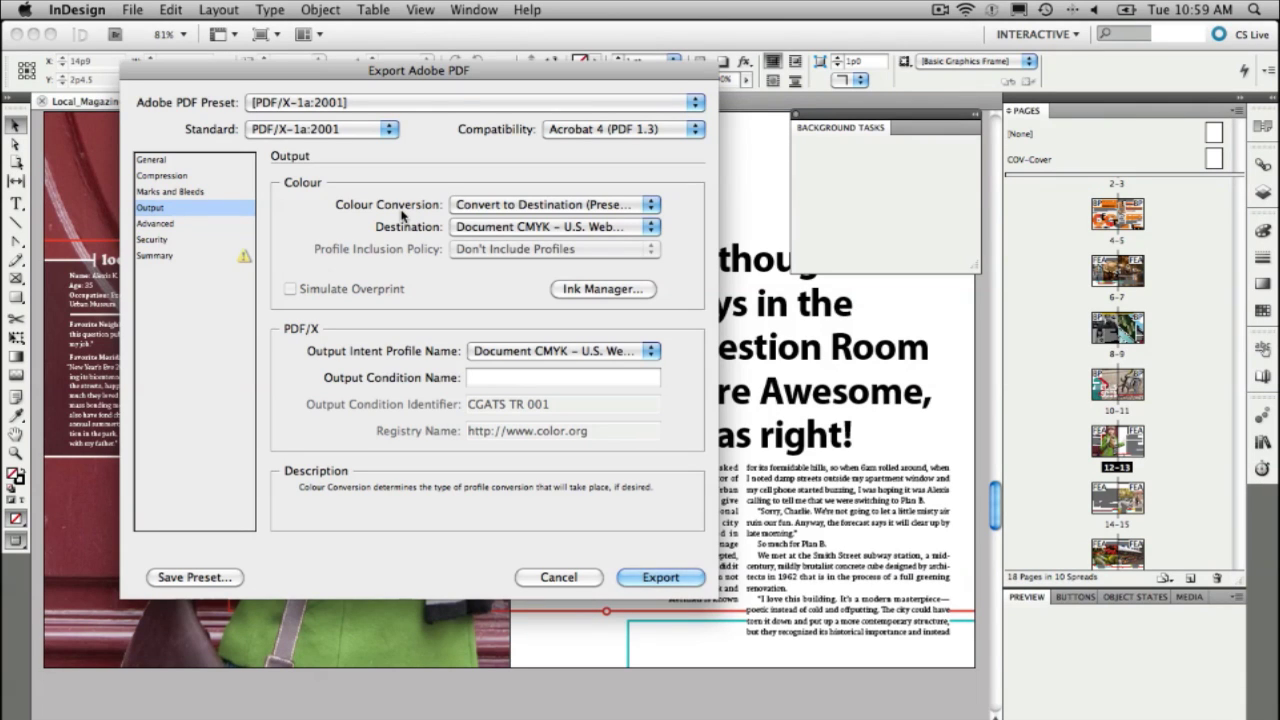
mouse_move(513, 228)
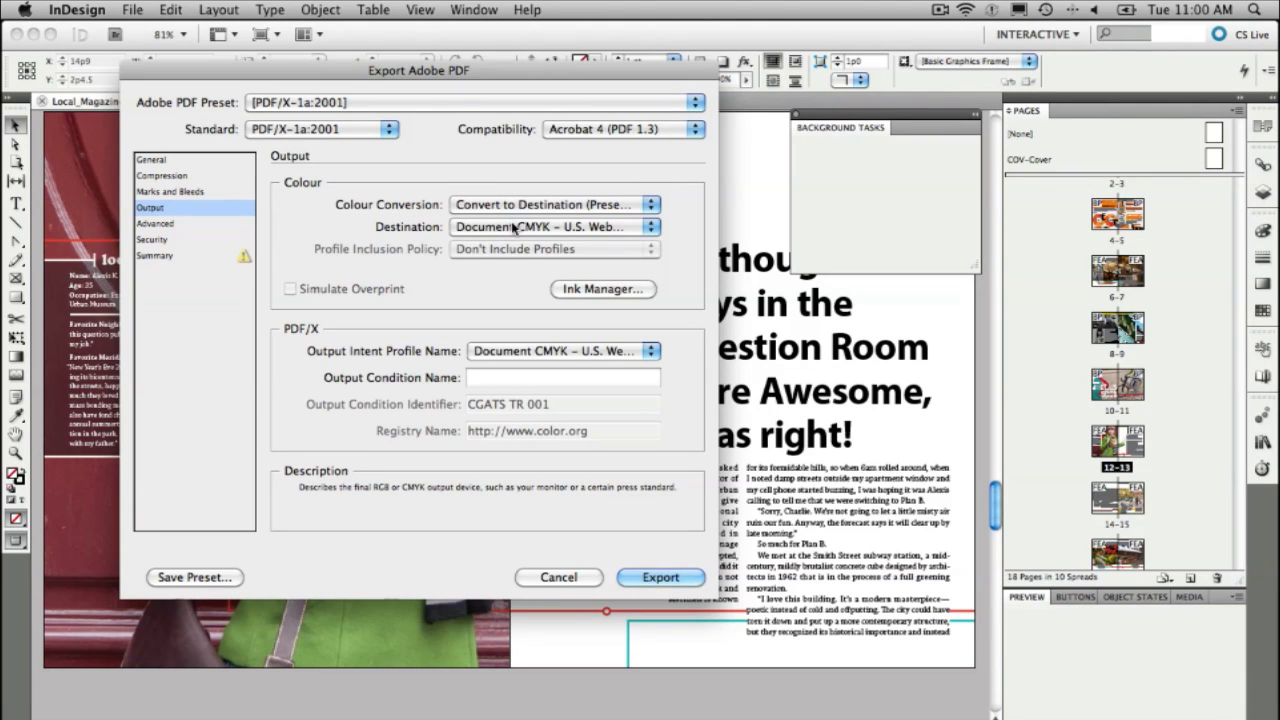
mouse_move(299, 211)
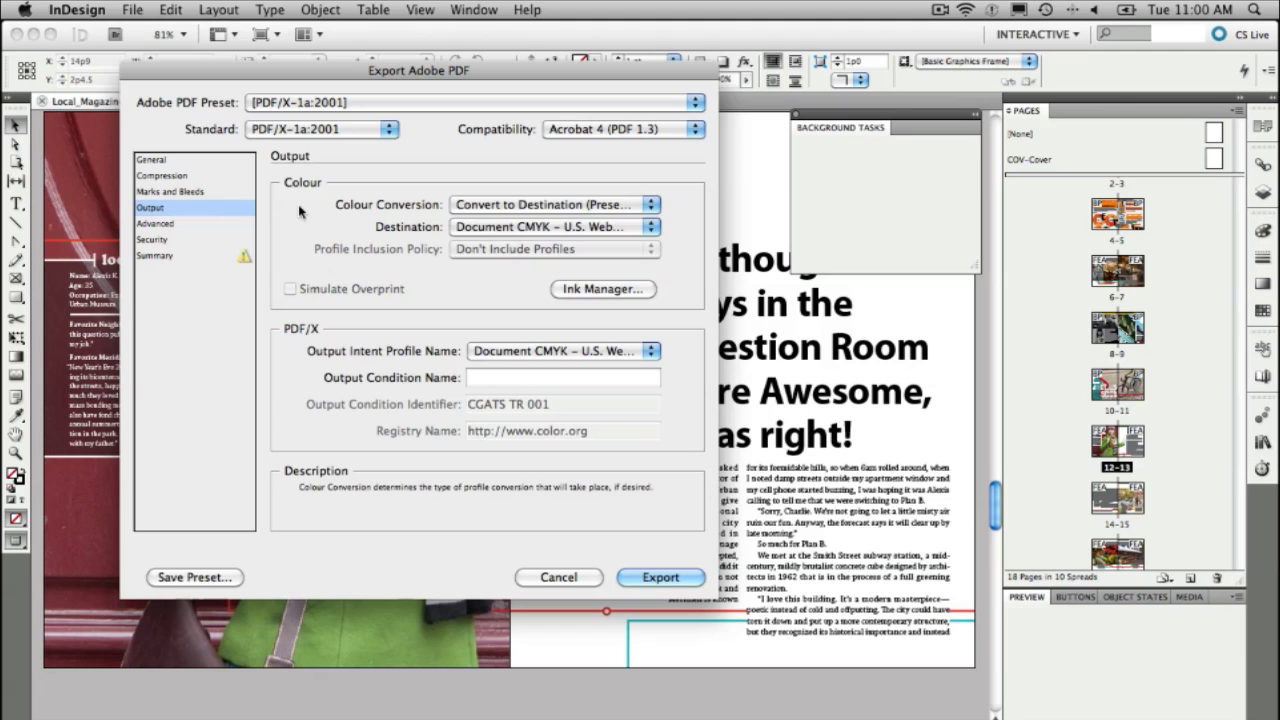
click(203, 178)
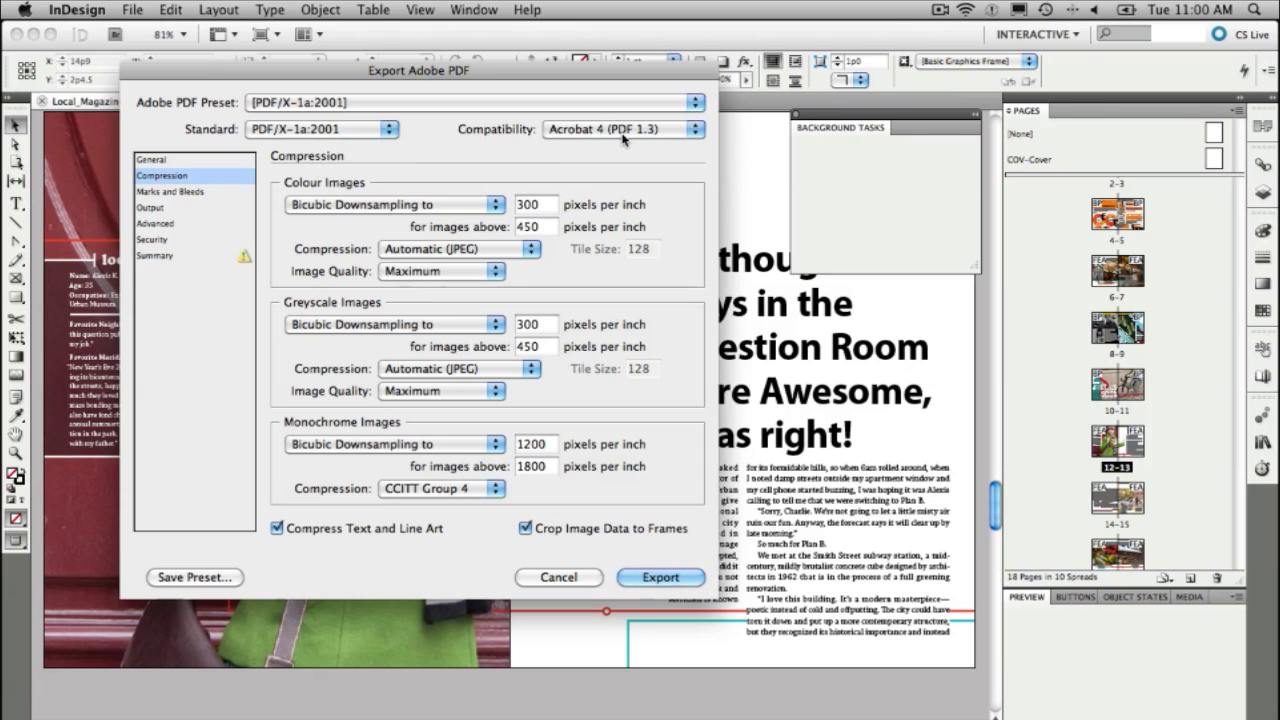
View the Advanced settings: fonts subset below 100%, transparency flattened at High Resolution.
click(191, 227)
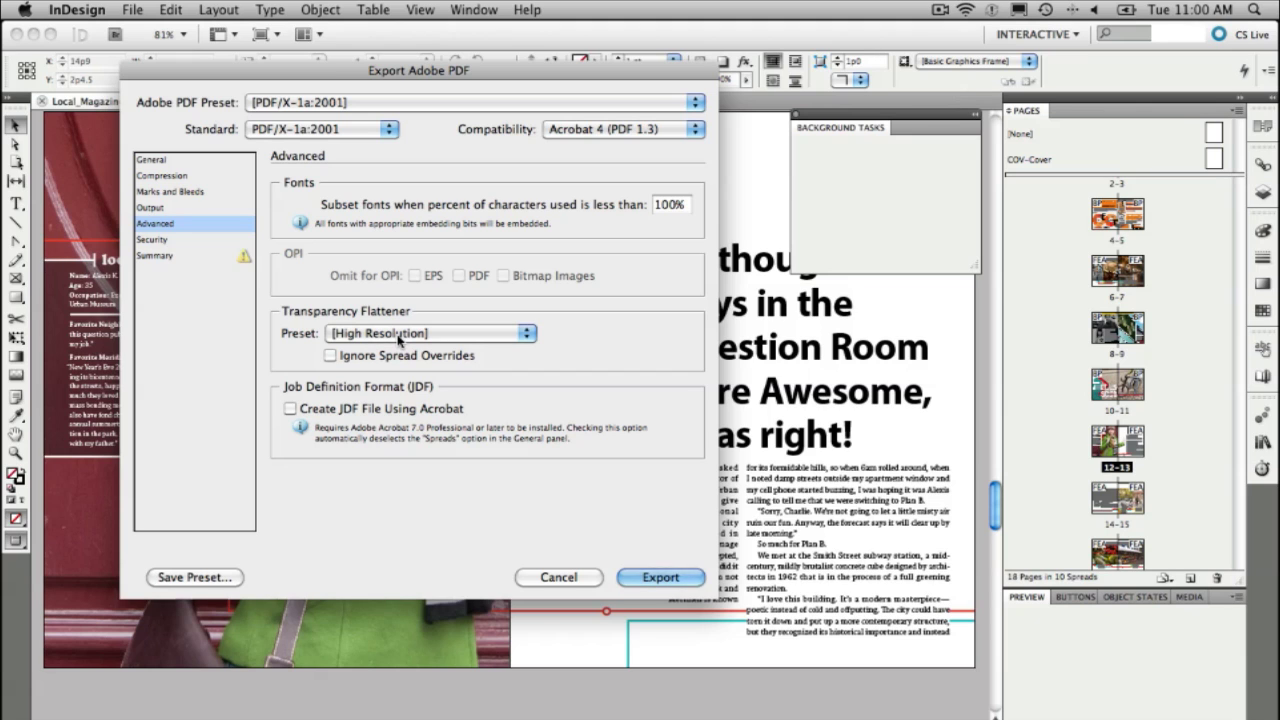
Try PDF/X-3:2002, PDF/X-4:2008, High Quality Print and PDF/X-1a:2001, then view Press Quality's Compression settings.
click(516, 98)
click(512, 118)
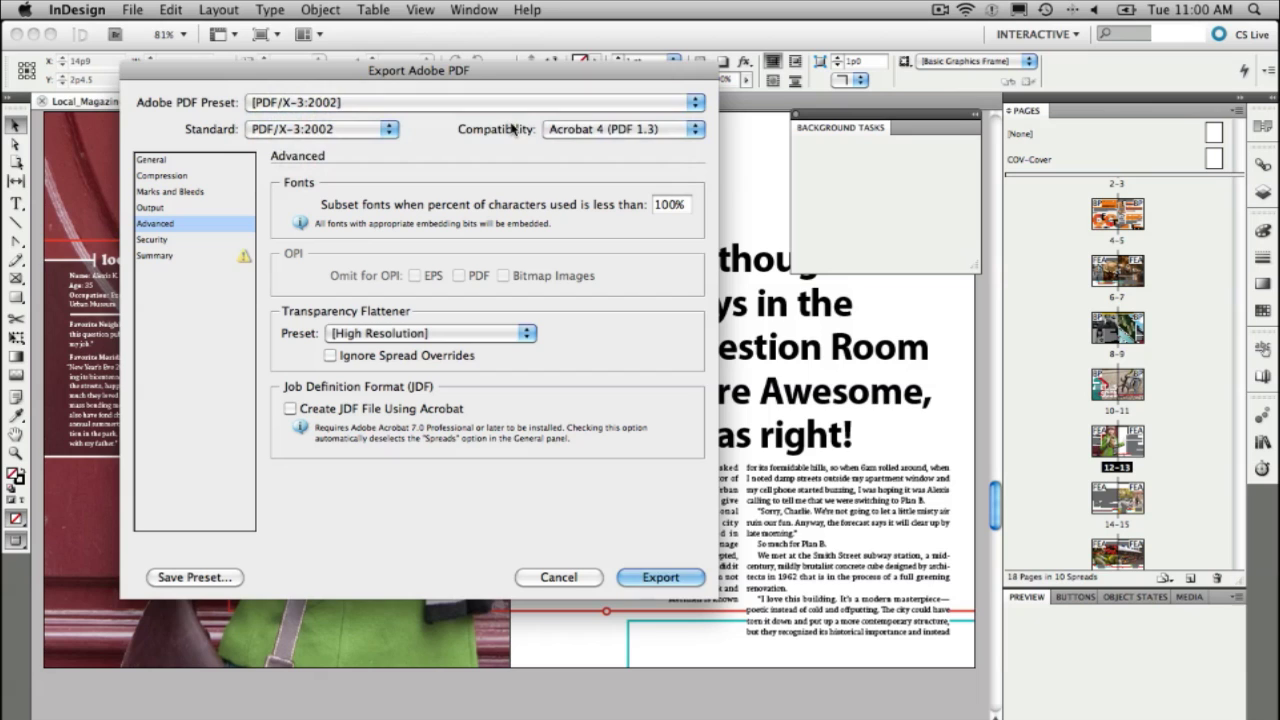
click(511, 103)
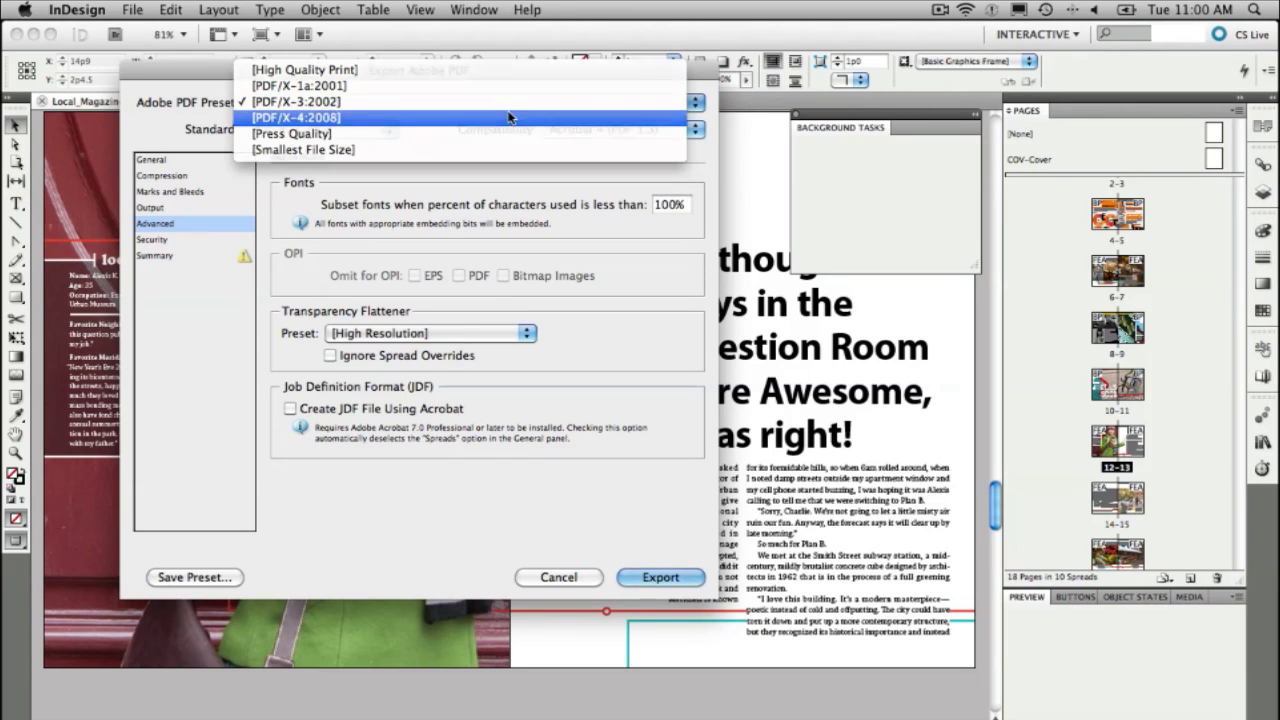
click(510, 117)
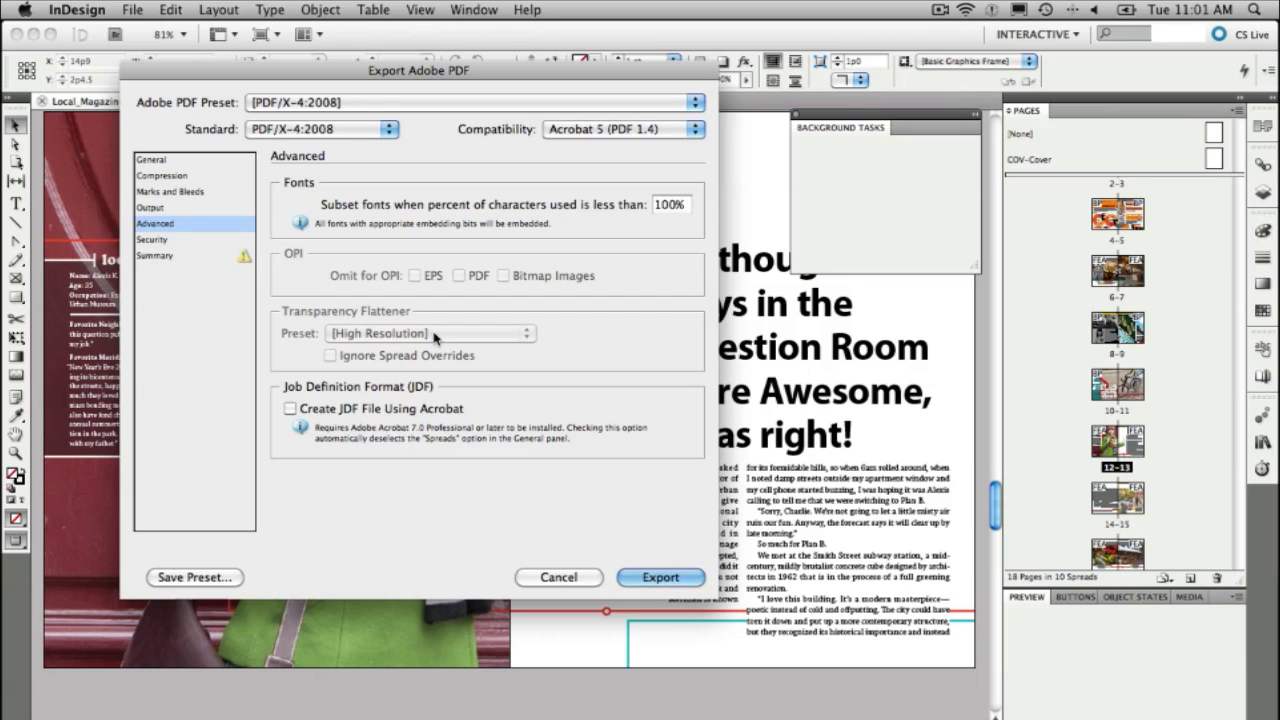
click(546, 109)
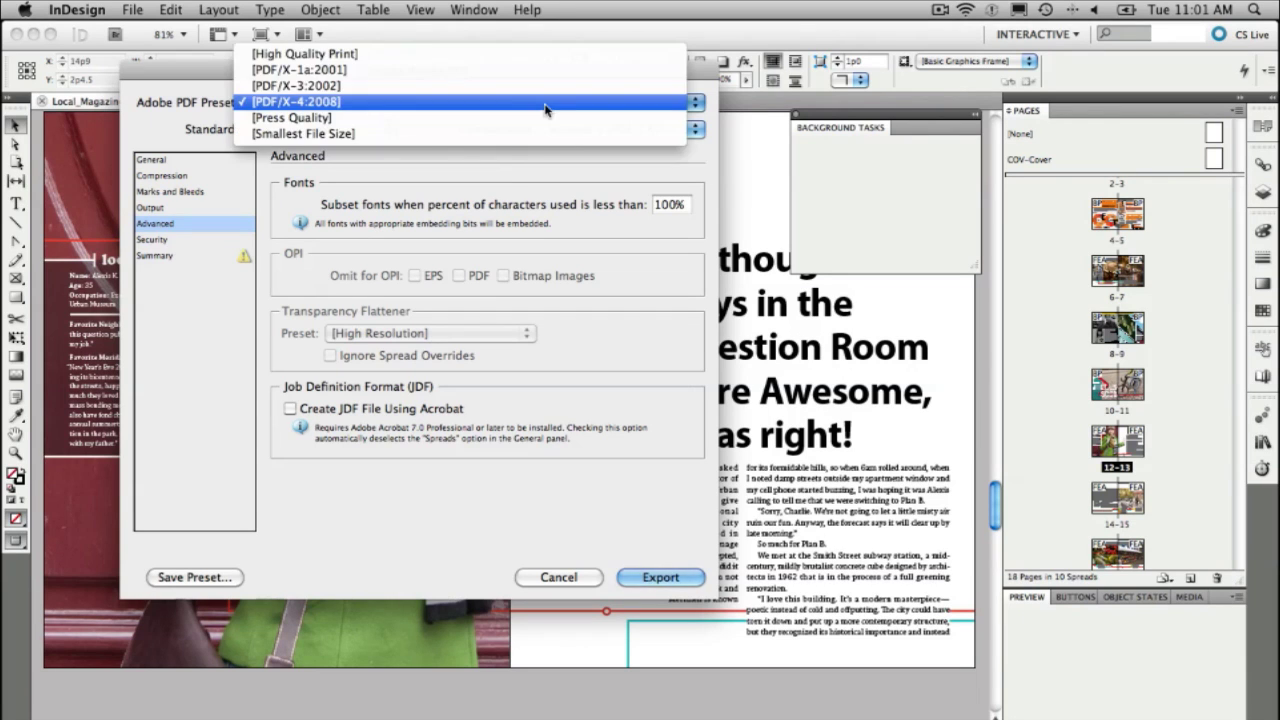
click(546, 57)
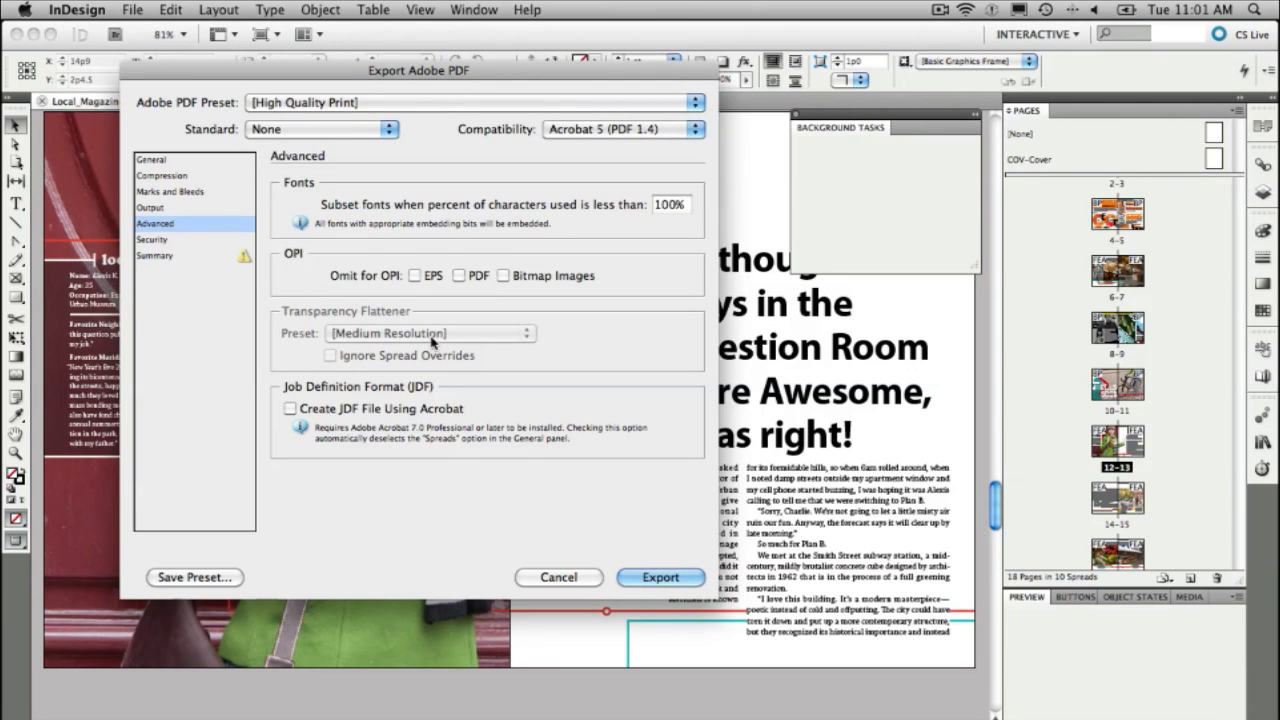
click(420, 102)
click(420, 116)
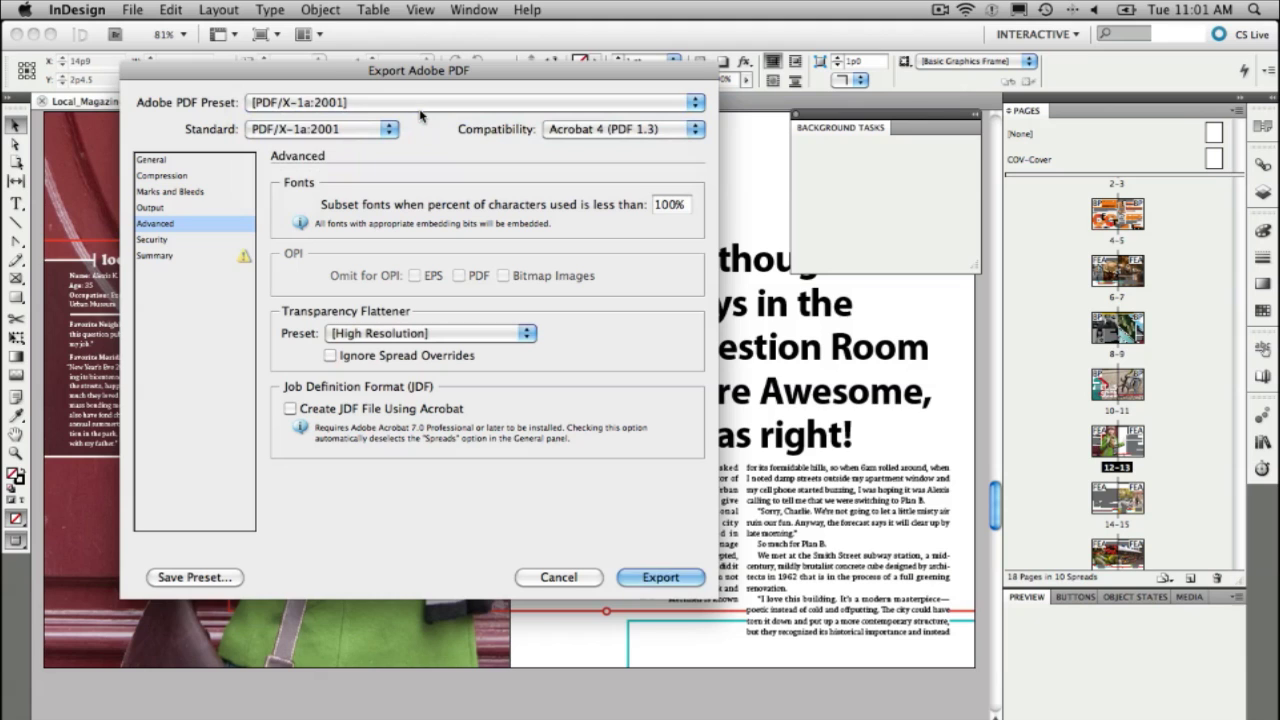
click(420, 102)
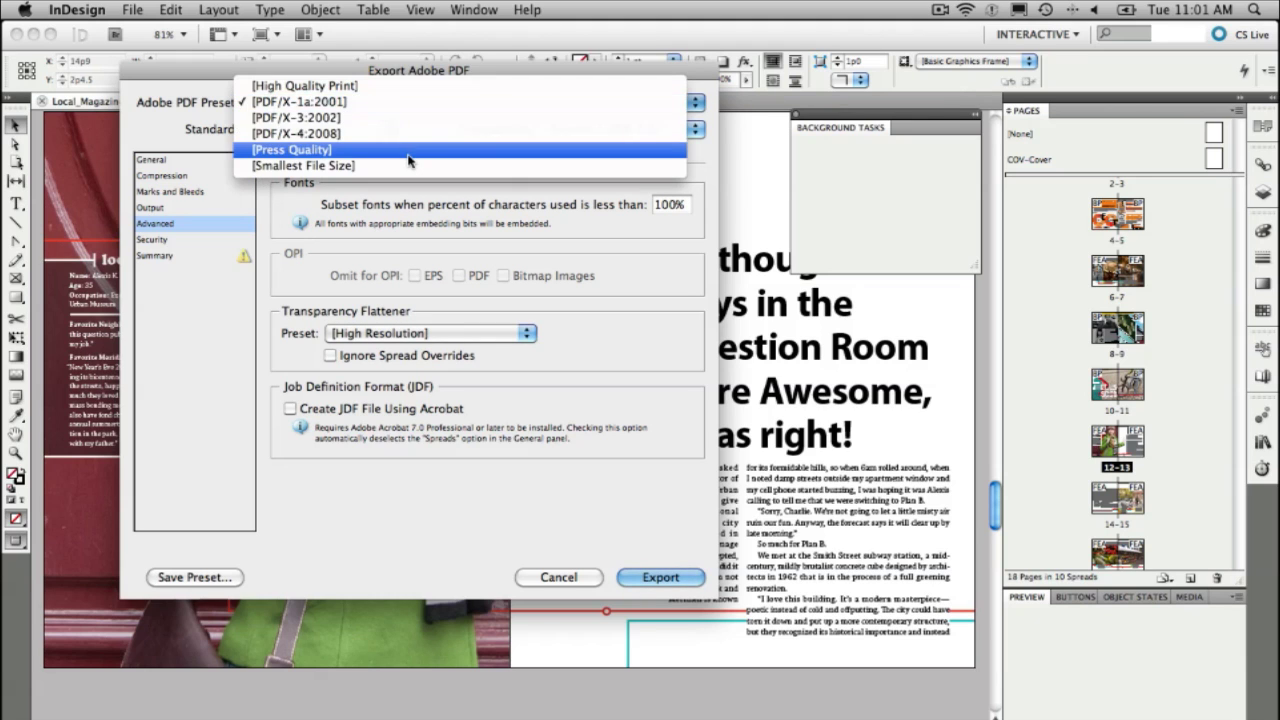
key(Escape)
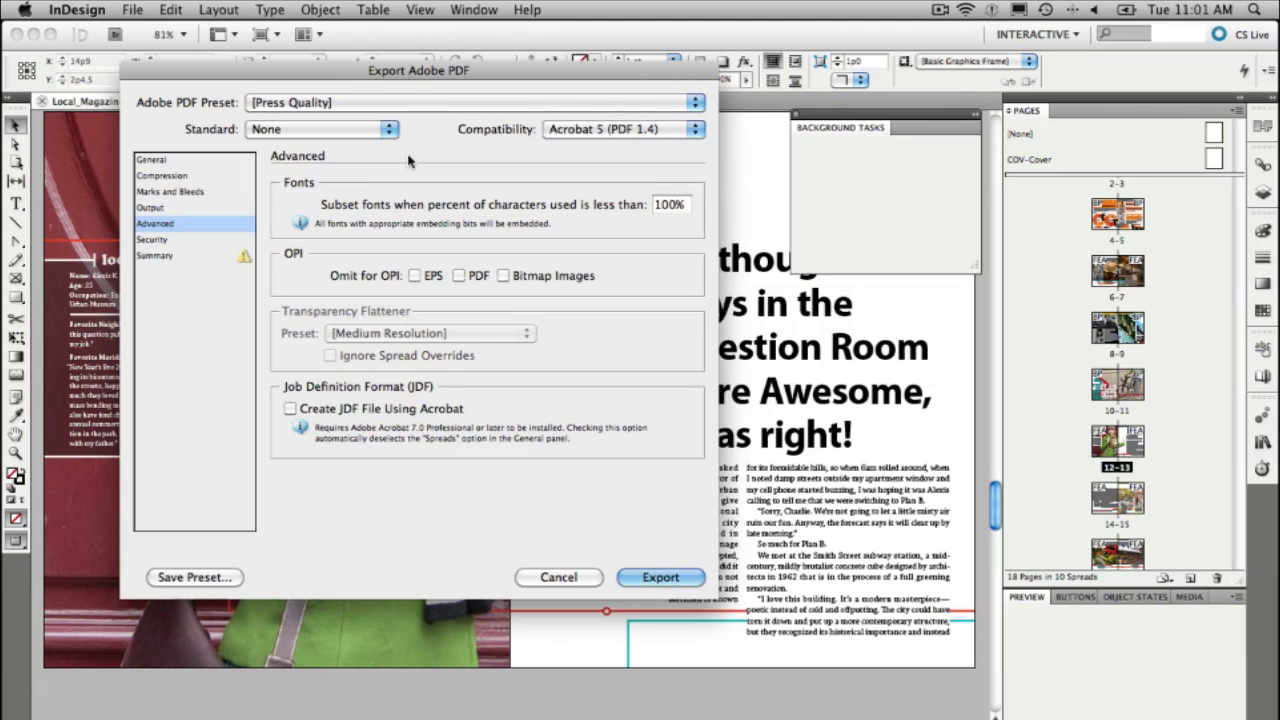
click(196, 177)
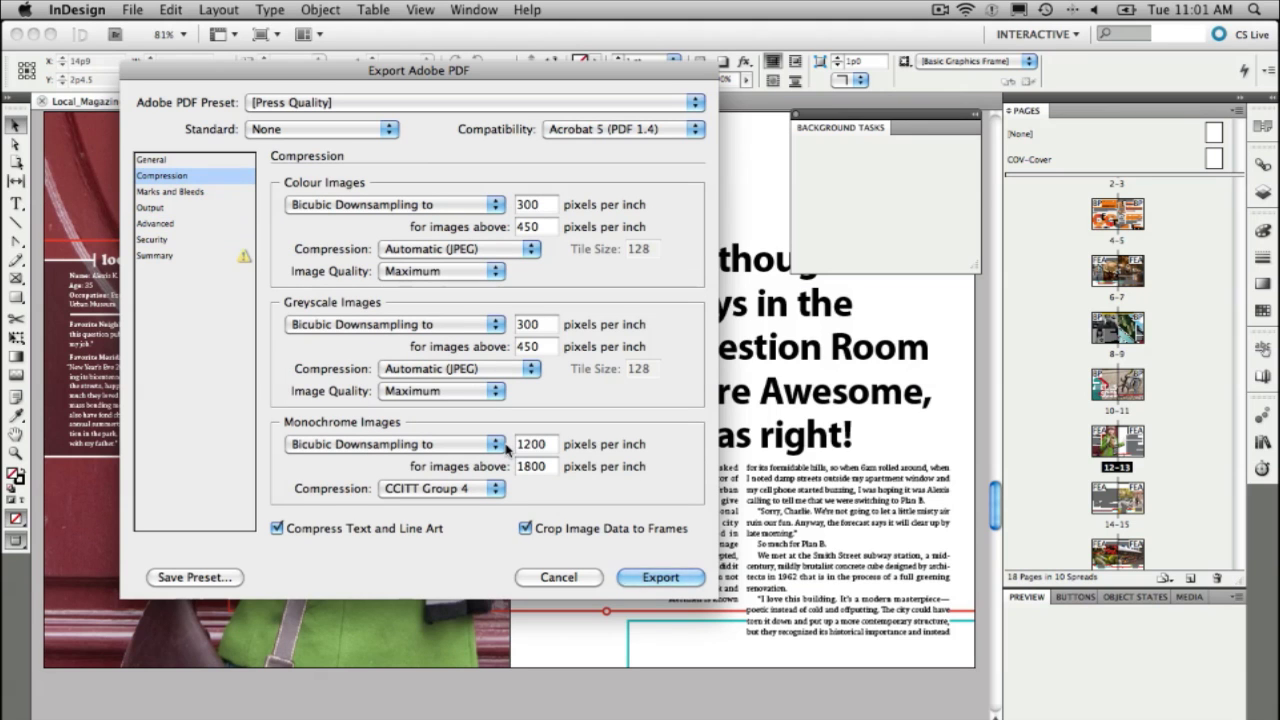
Reapply PDF/X-1a:2001 under General and check Marks and Bleeds: no marks, 0p0 bleed.
click(201, 163)
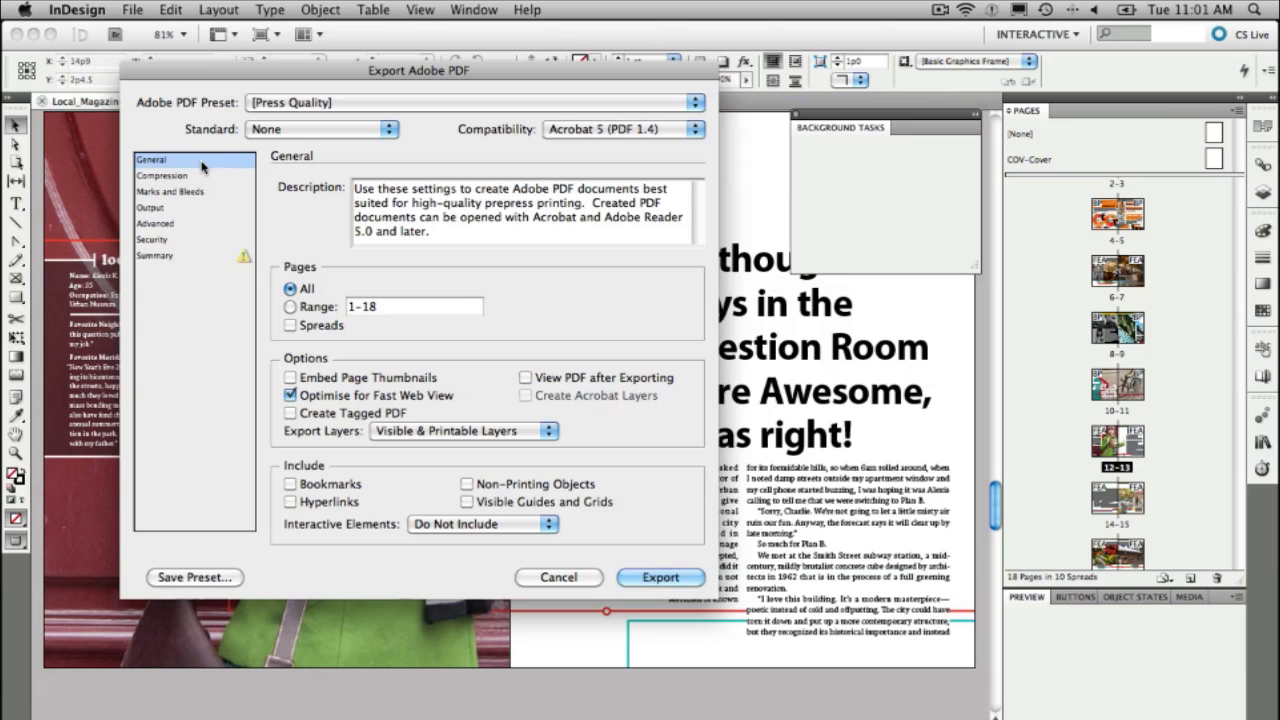
click(323, 110)
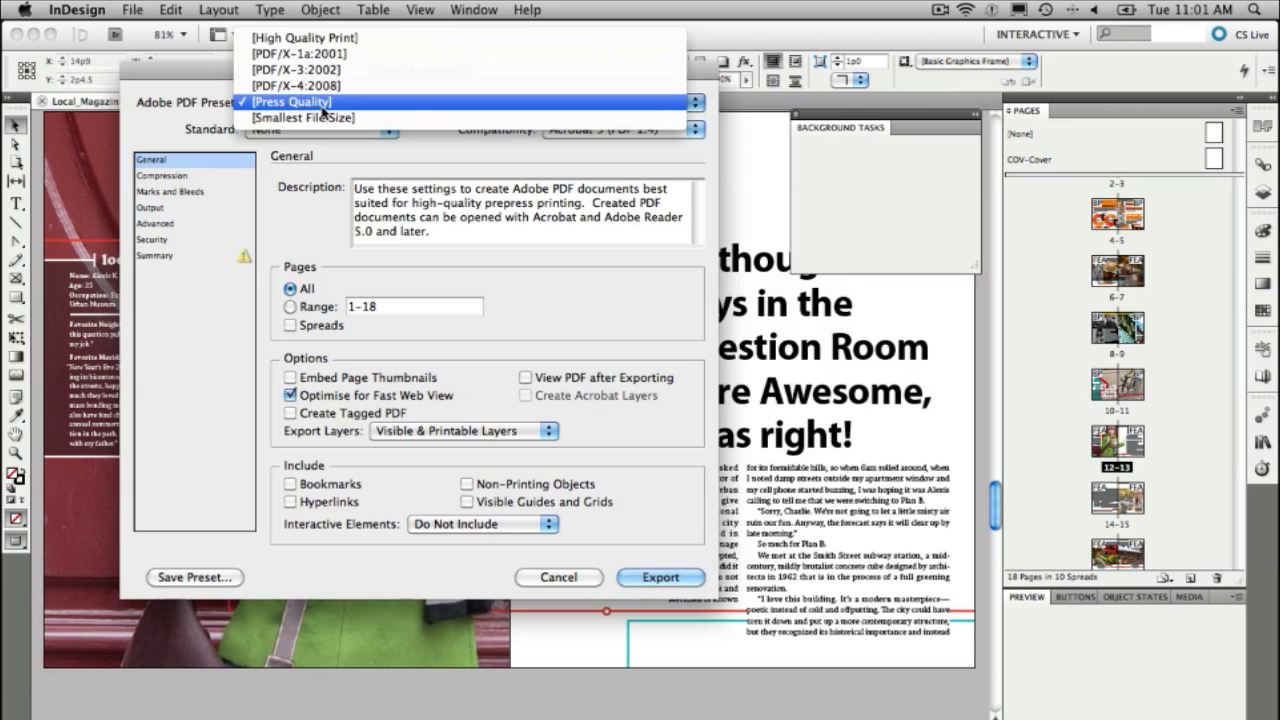
click(330, 52)
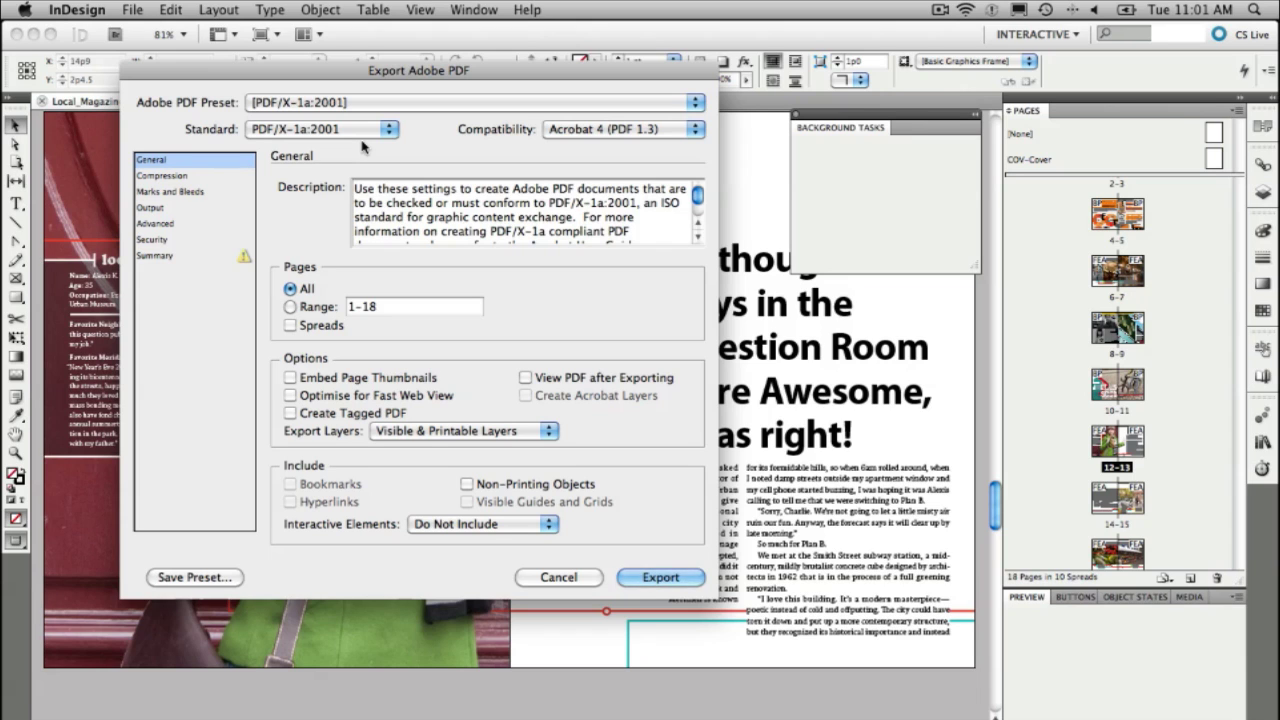
click(189, 192)
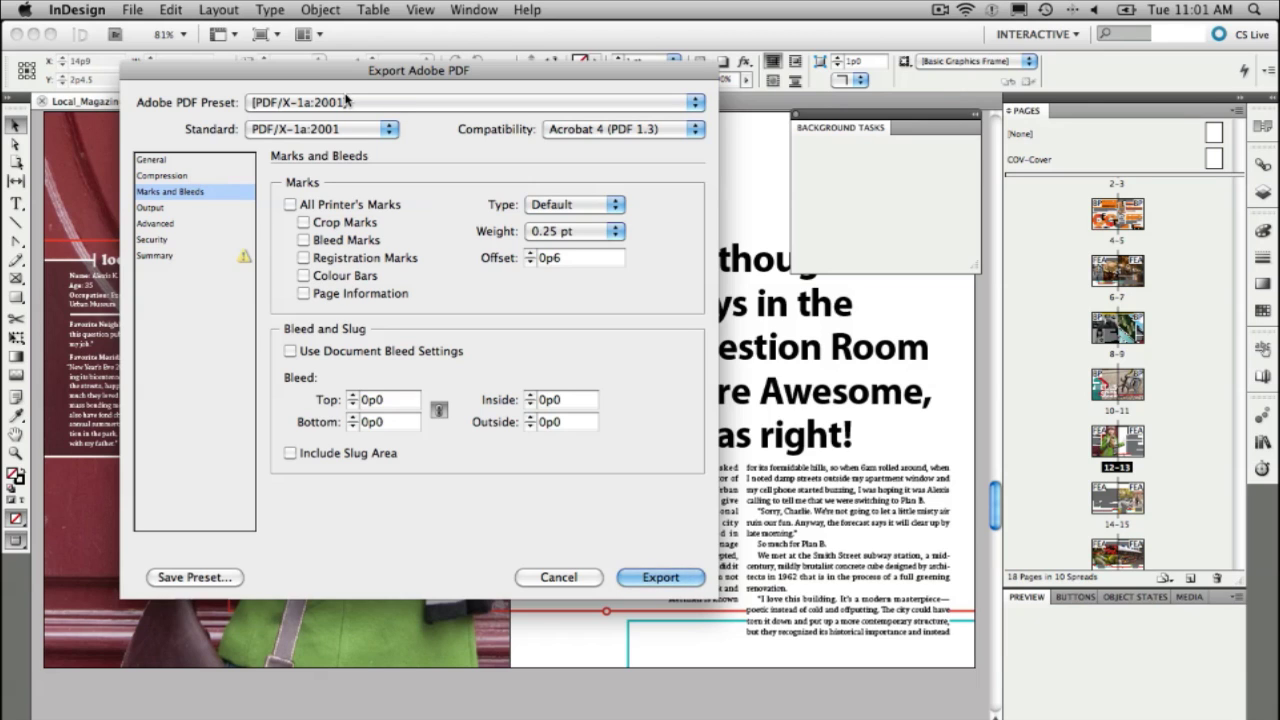
Export the PDF past the overset text and links warnings, selecting the headline frame meanwhile.
click(696, 579)
click(810, 437)
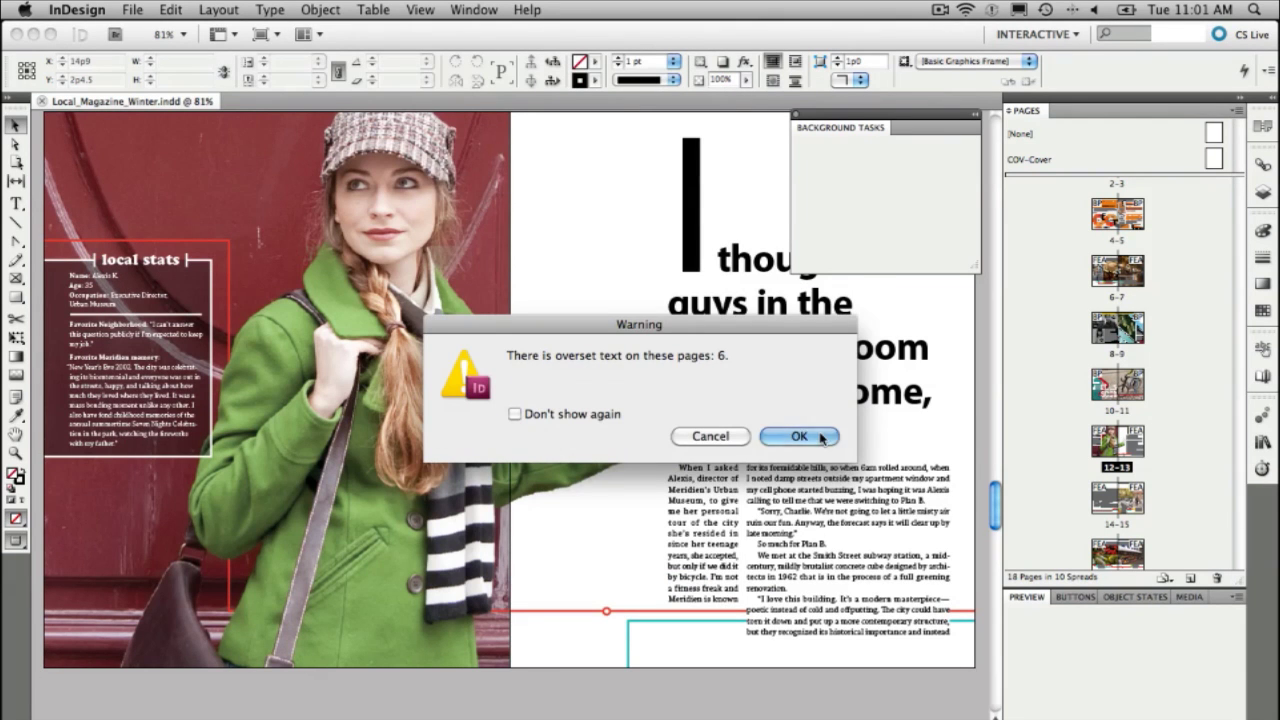
click(797, 265)
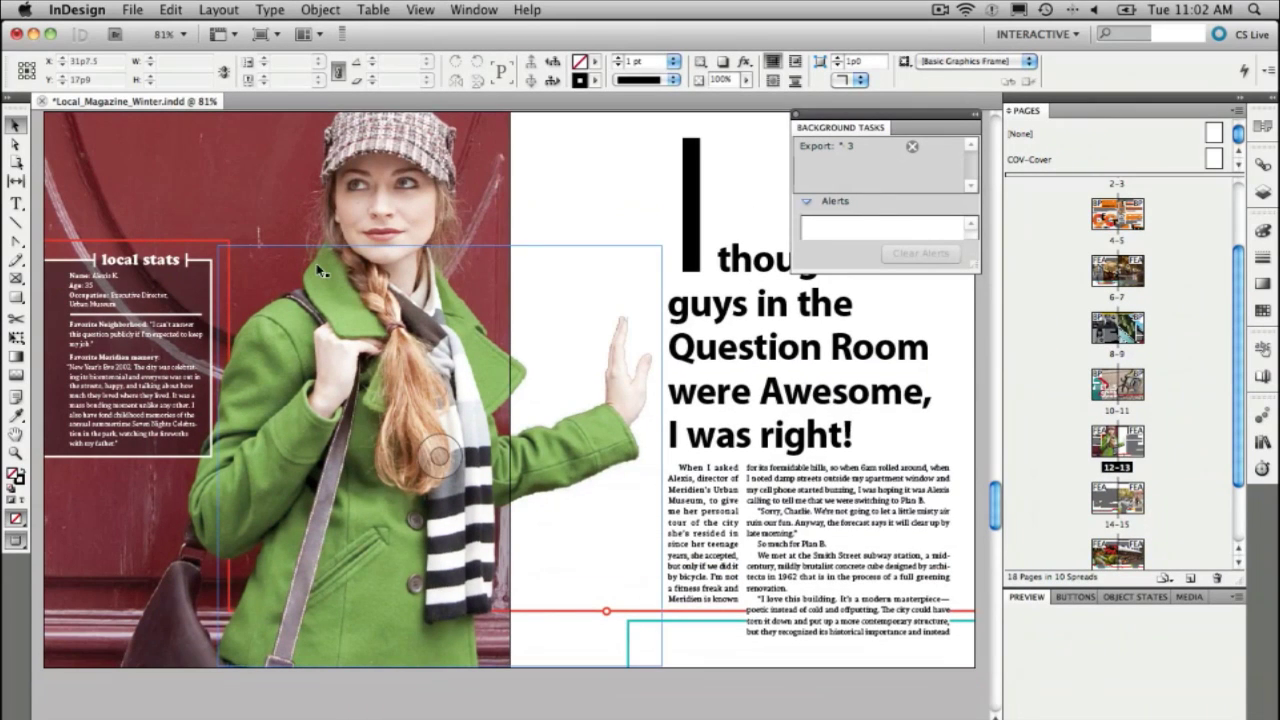
click(728, 322)
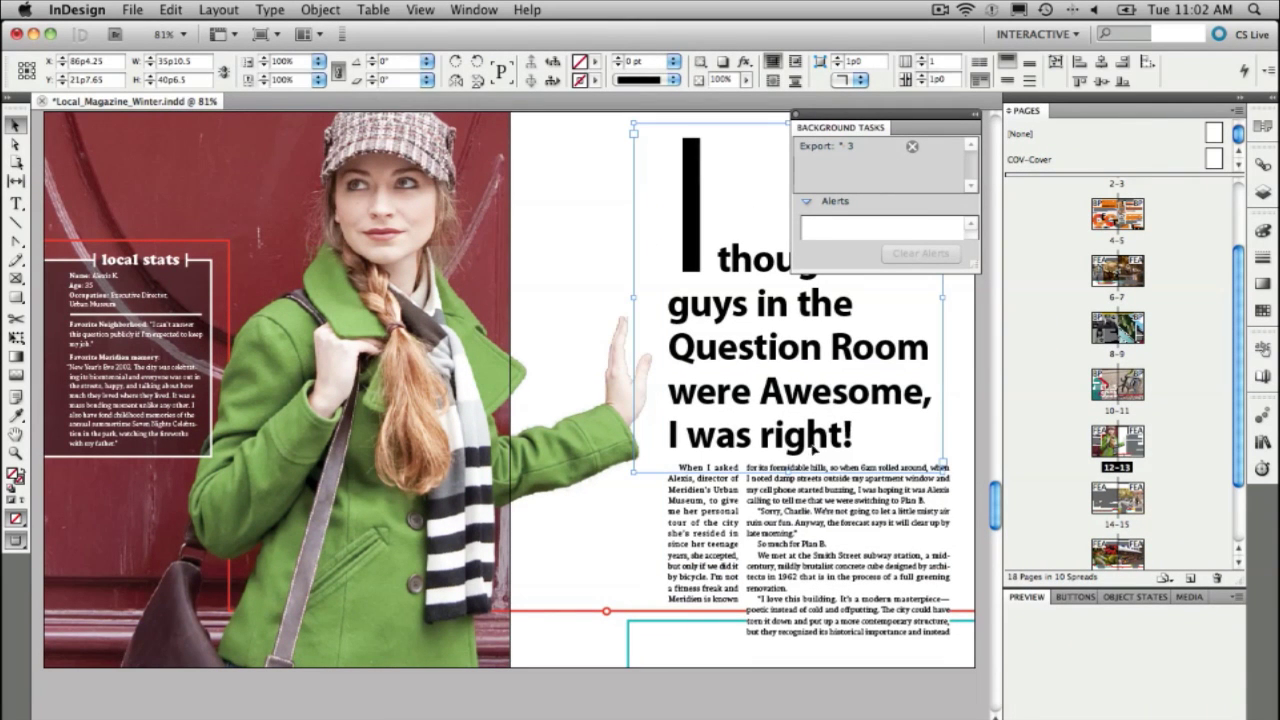
click(932, 697)
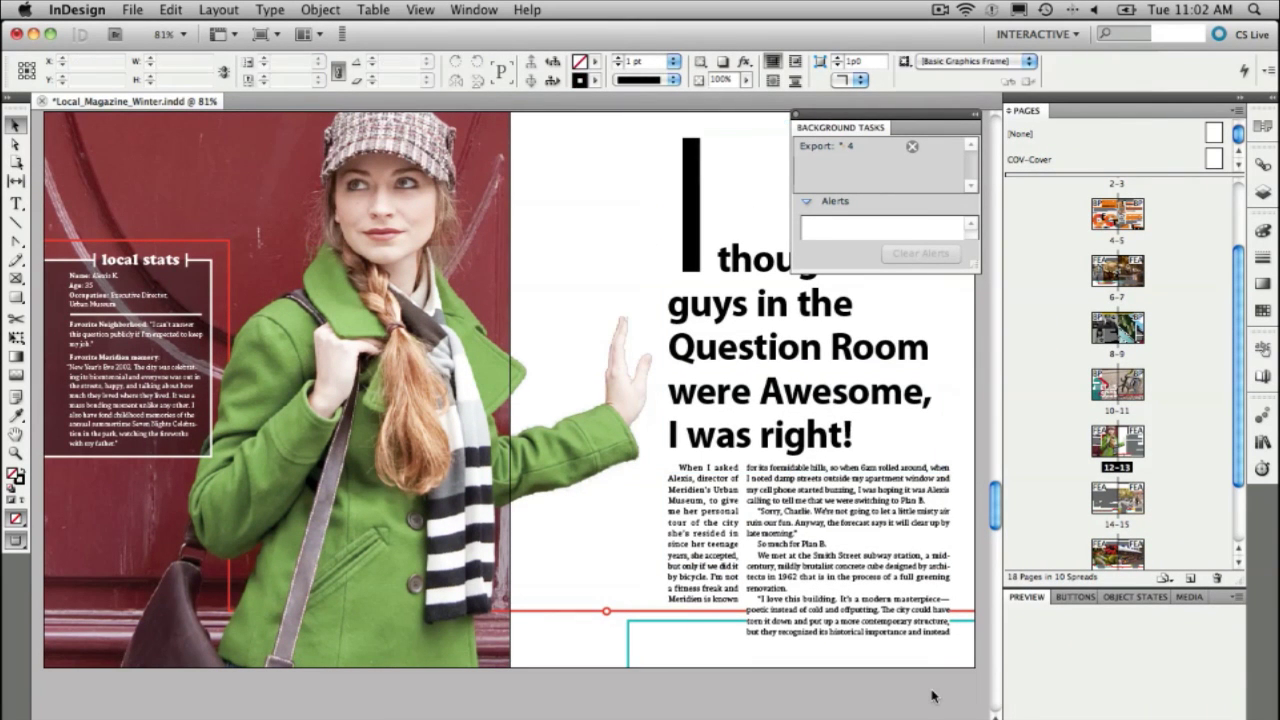